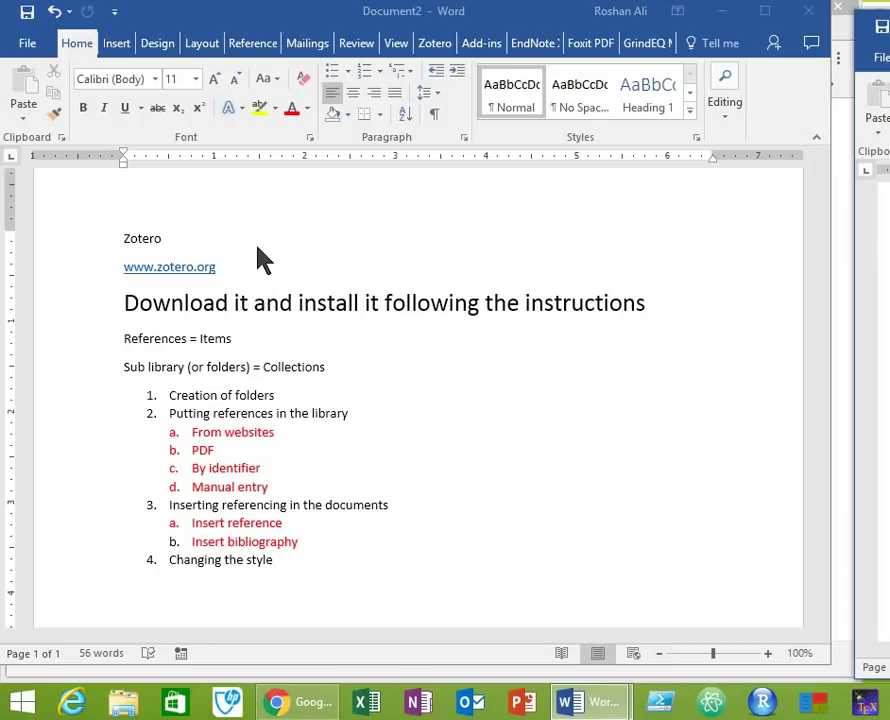
- Switch from the Word thesis outline over to the Chrome browser window
key(alt+Tab)
click(277, 57)
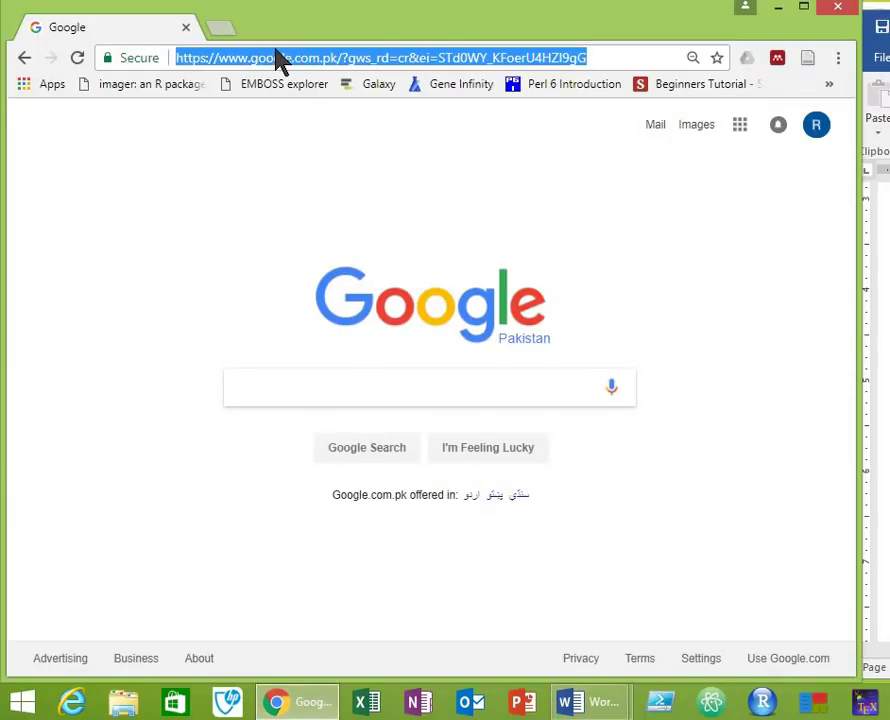
text(www.xo)
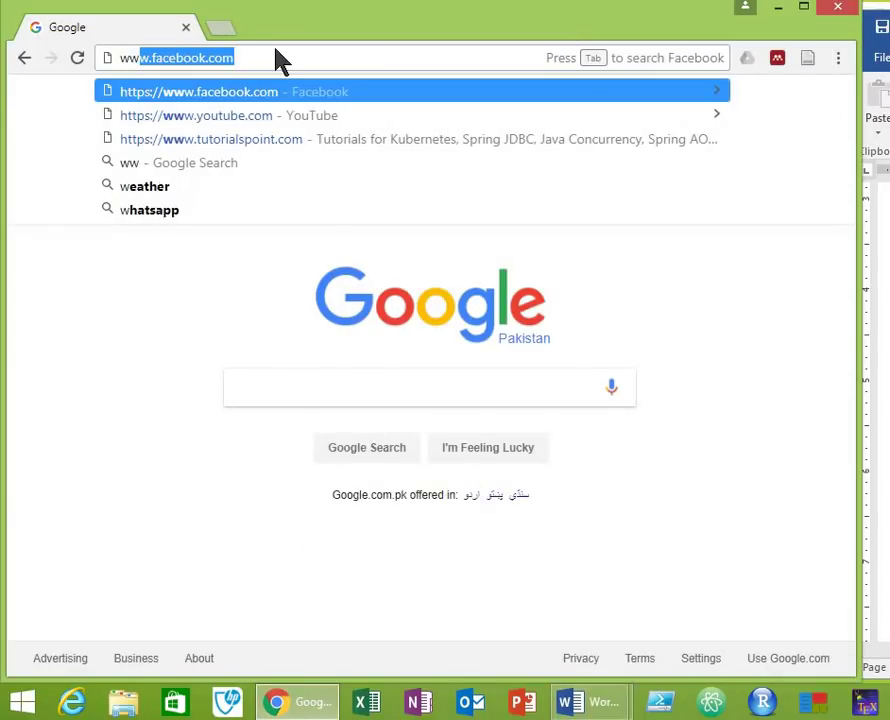
key(BackSpace)
key(BackSpace)
text(z)
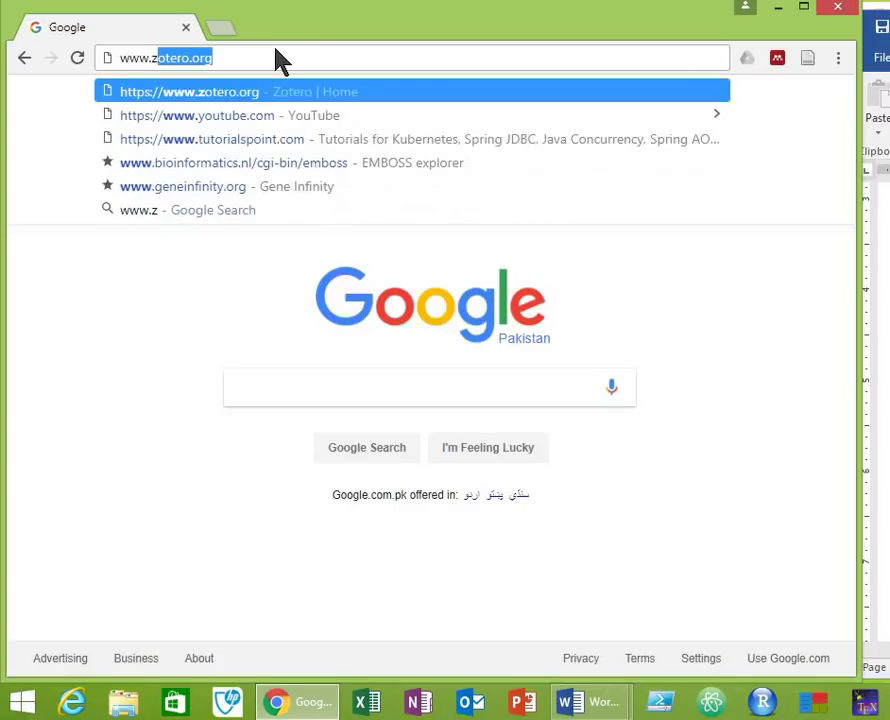
text(otero.or)
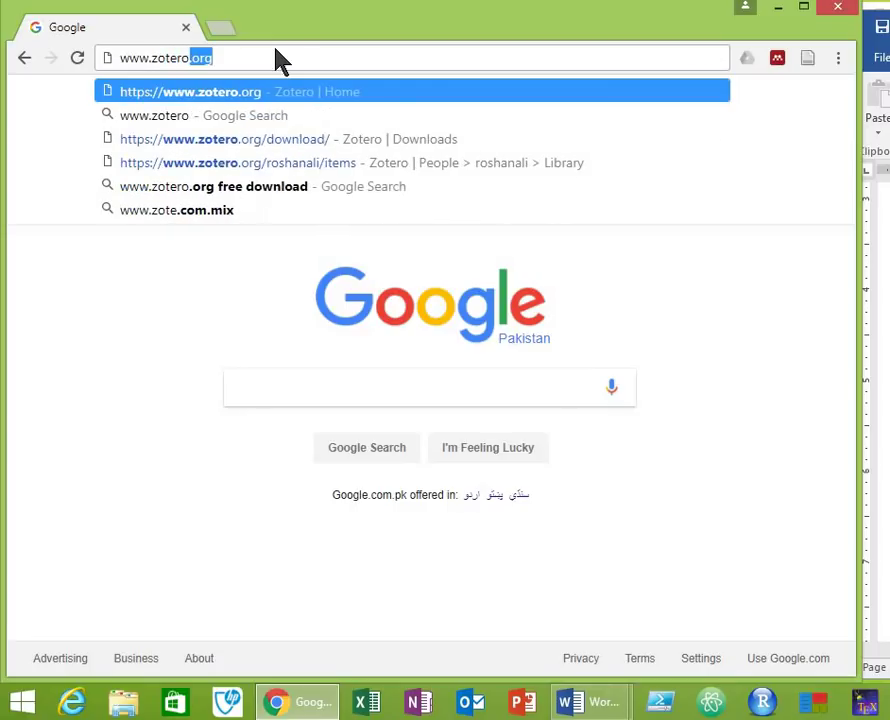
text(g)
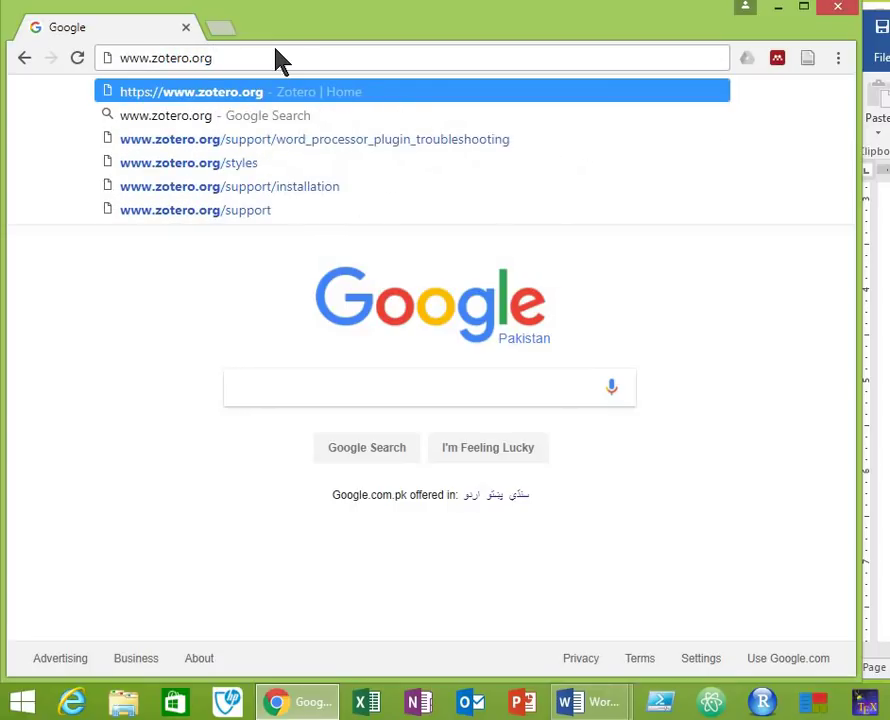
key(Return)
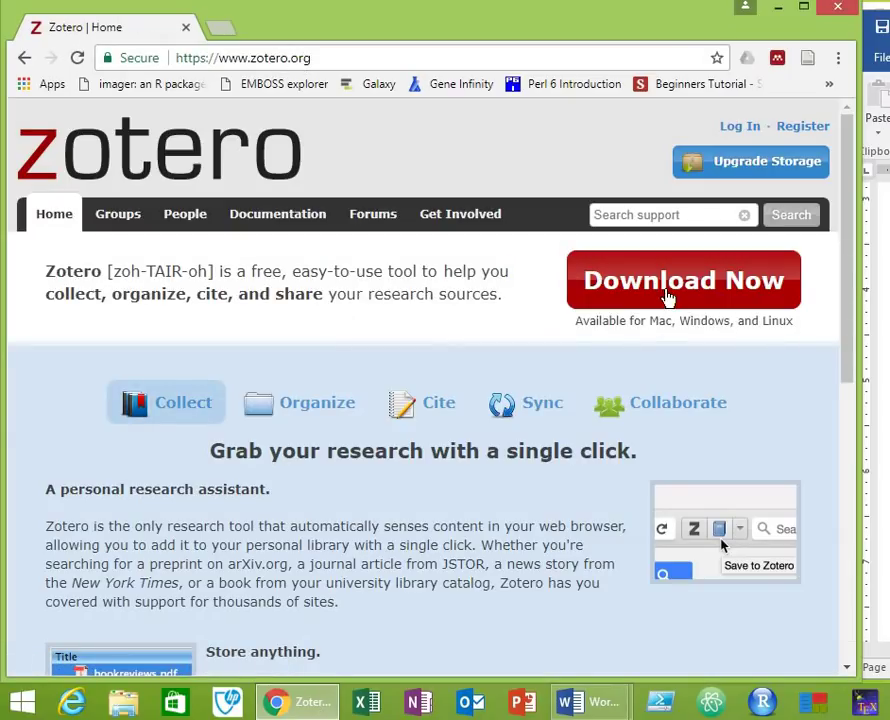
click(660, 300)
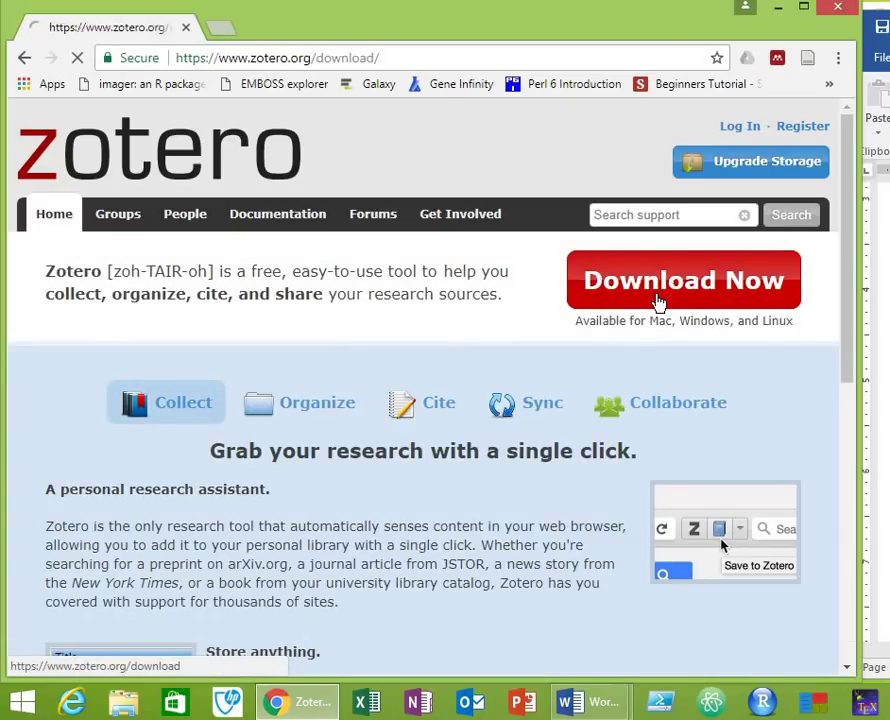
scroll(445, 362, down, 1)
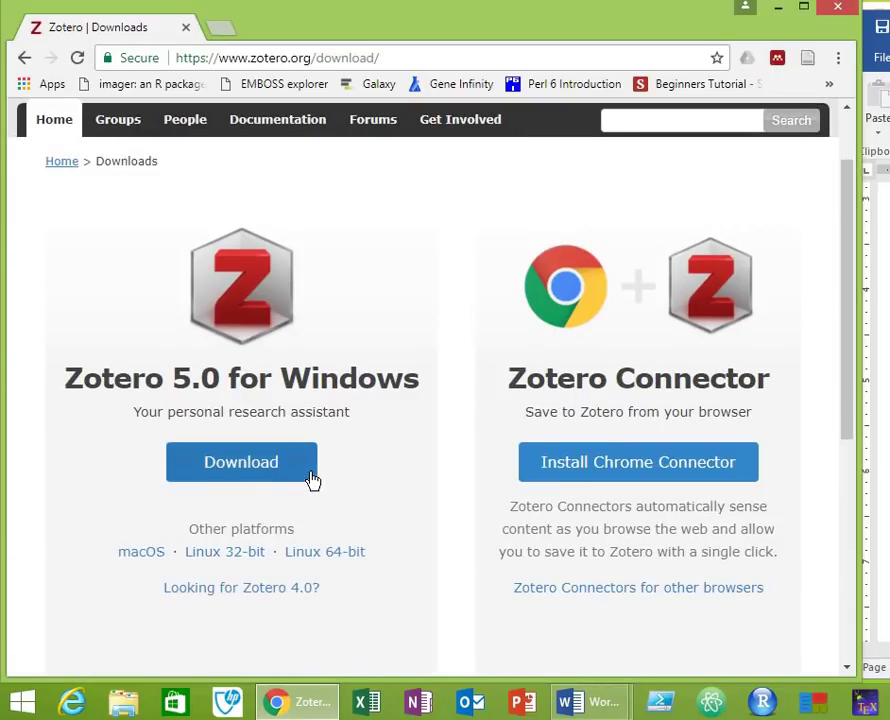
click(228, 465)
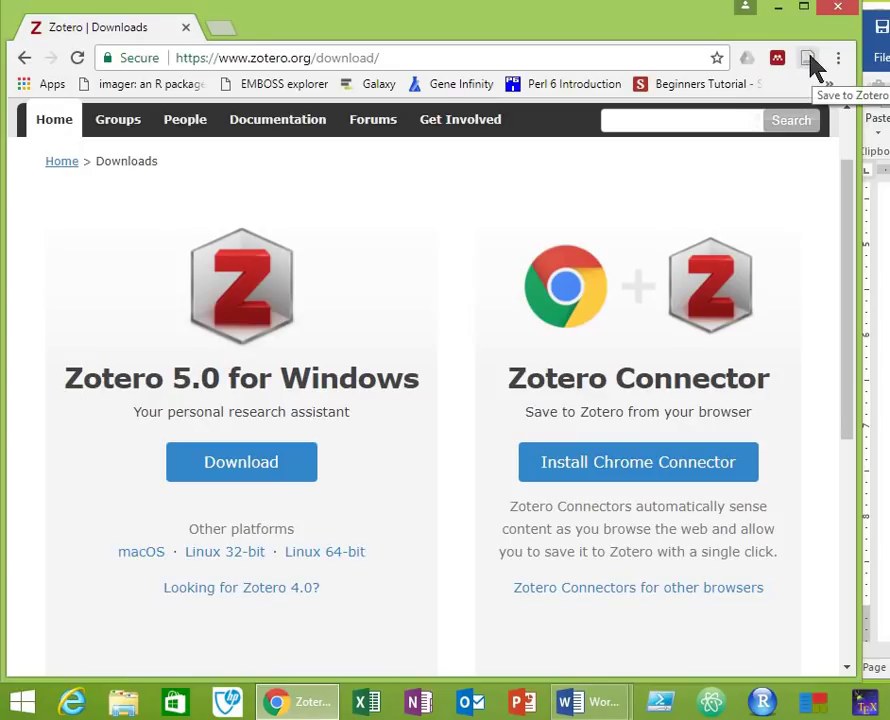
- Save the current web page to Zotero and minimize Chrome to reveal the Word outline
click(809, 58)
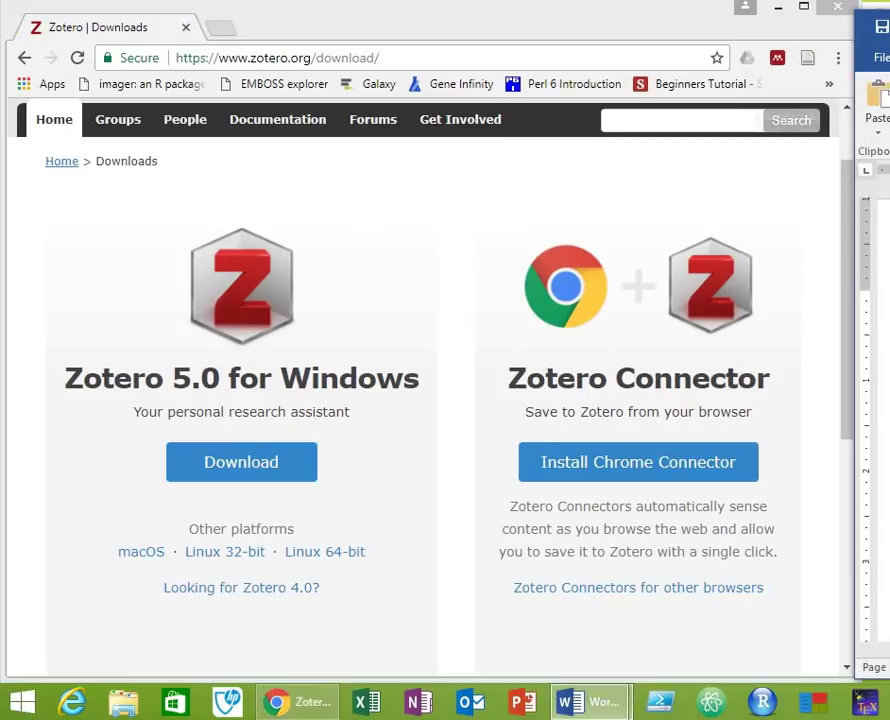
click(780, 9)
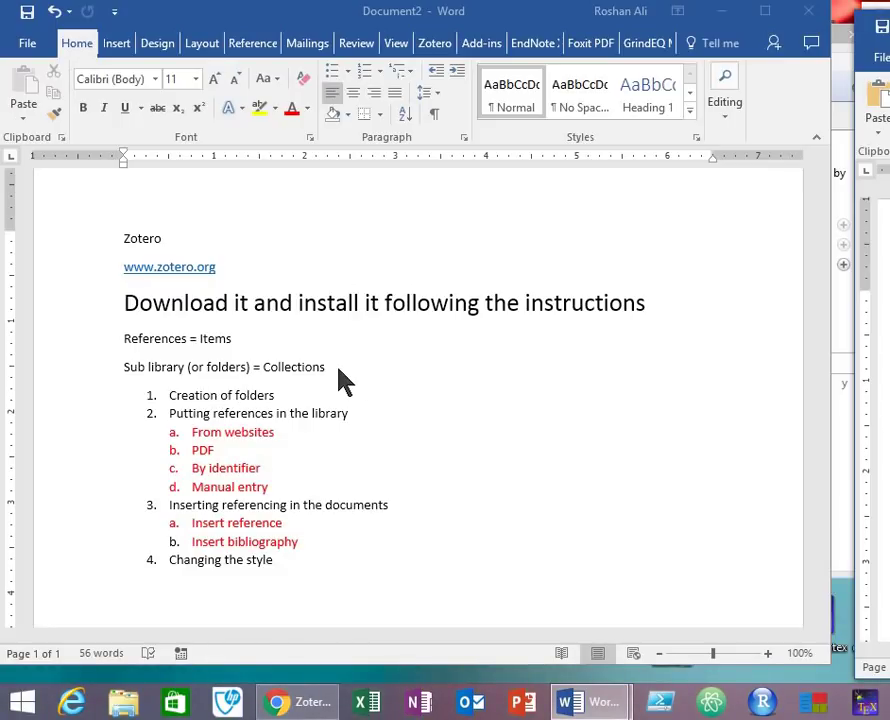
- Highlight 'Creation of folders' in the Word outline, then switch to the Zotero desktop library
scroll(300, 382, down, 1)
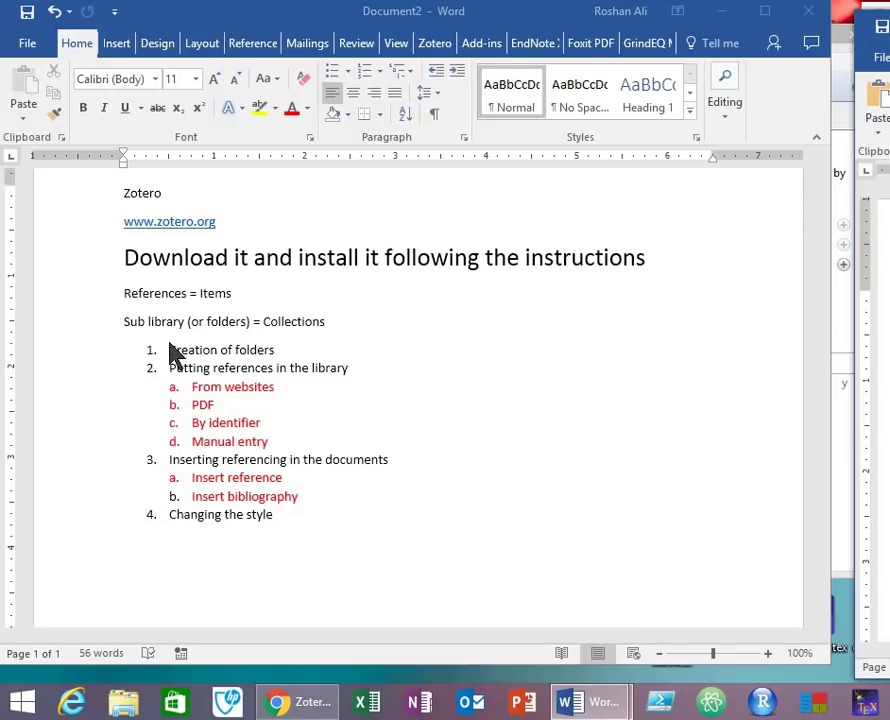
key(alt+Tab)
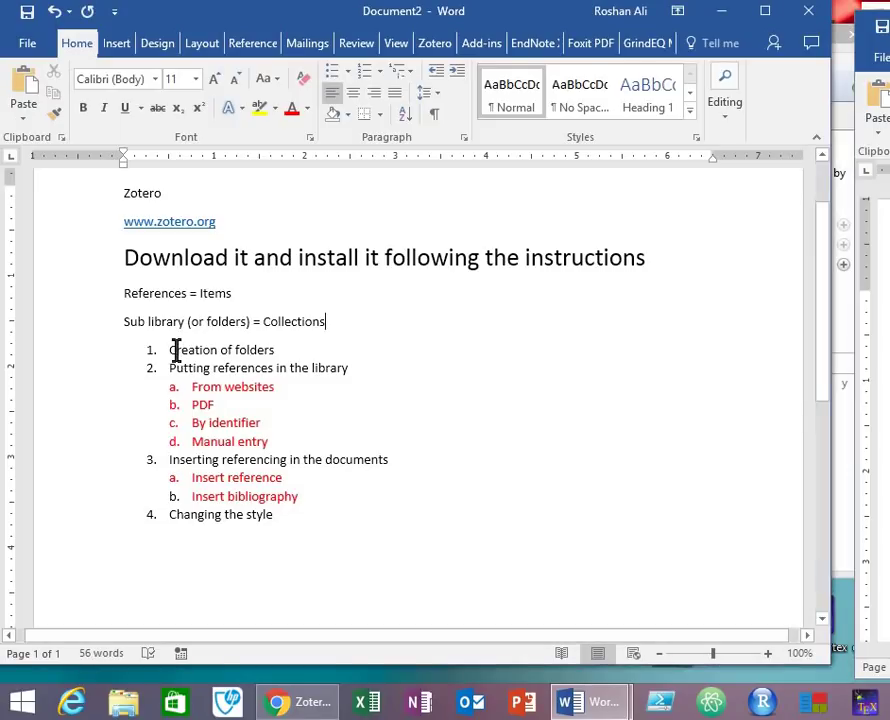
drag(171, 352, 284, 358)
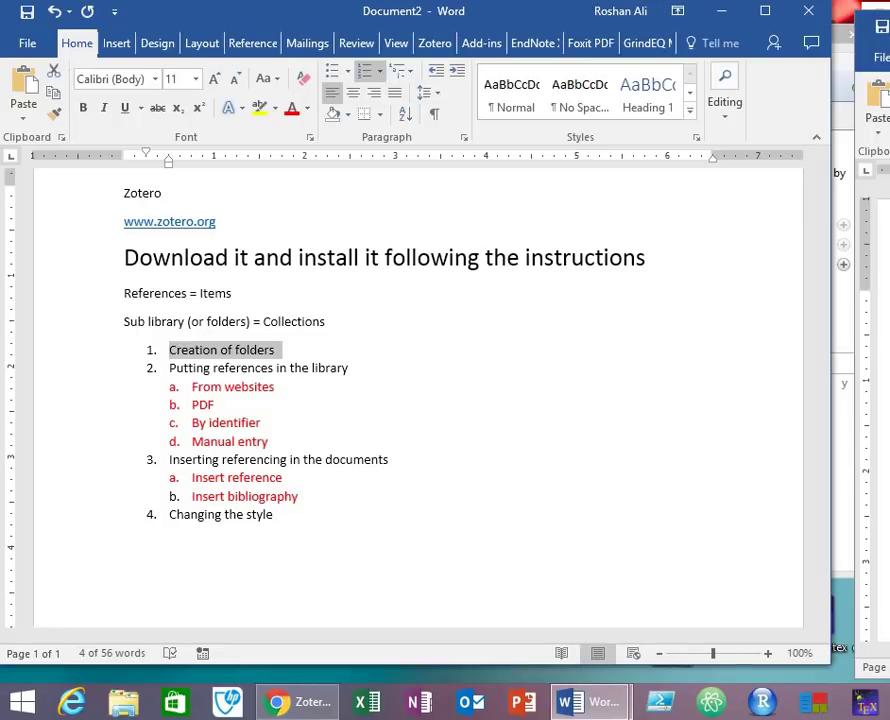
key(alt+Tab)
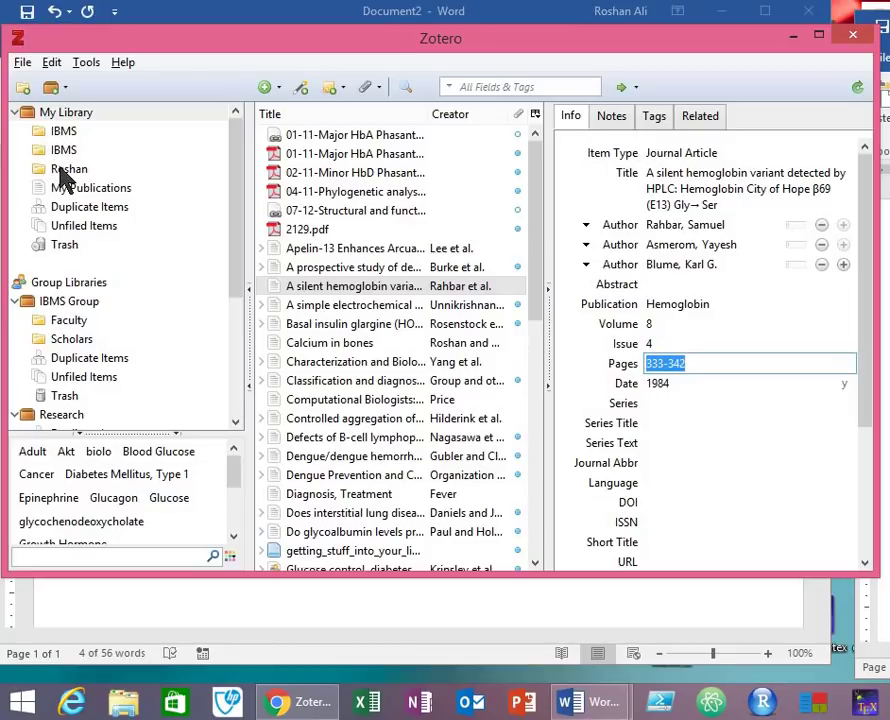
- Create an empty 'PhD thesis' collection under My Library and select it, then return to Word
click(22, 90)
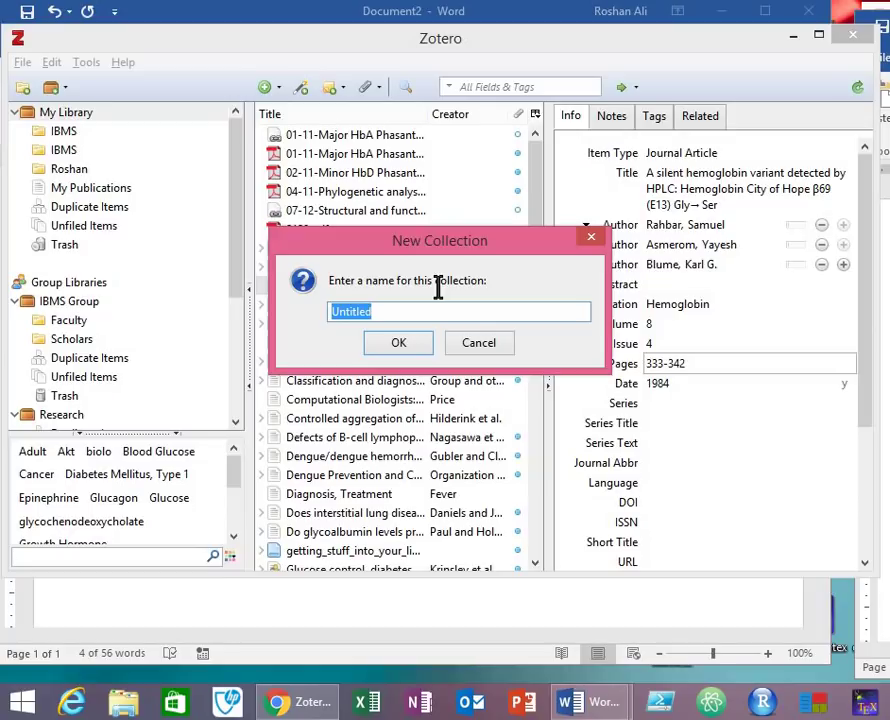
text(PhD)
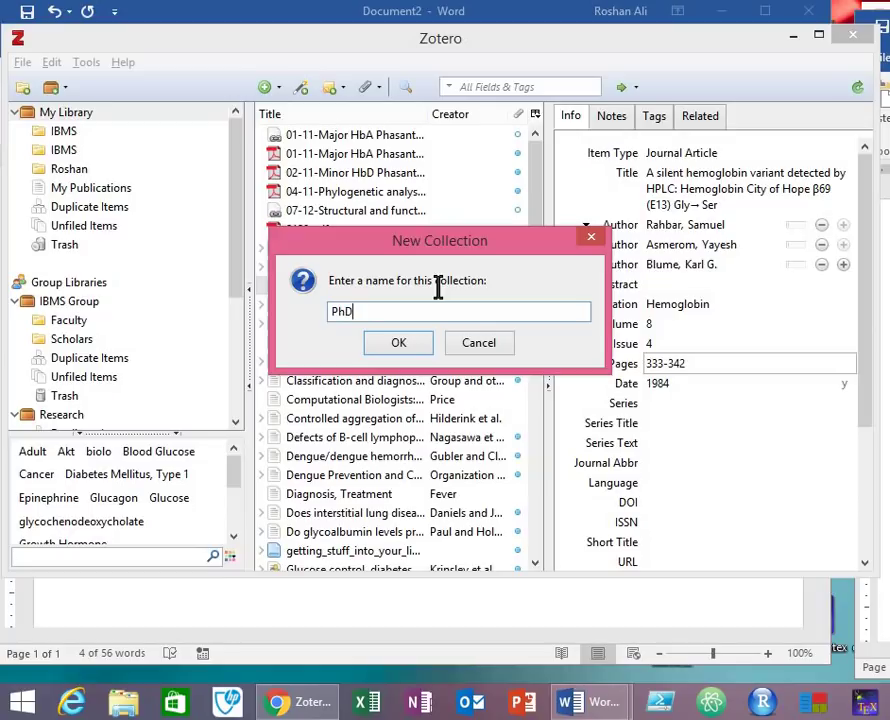
text( thesis)
click(400, 345)
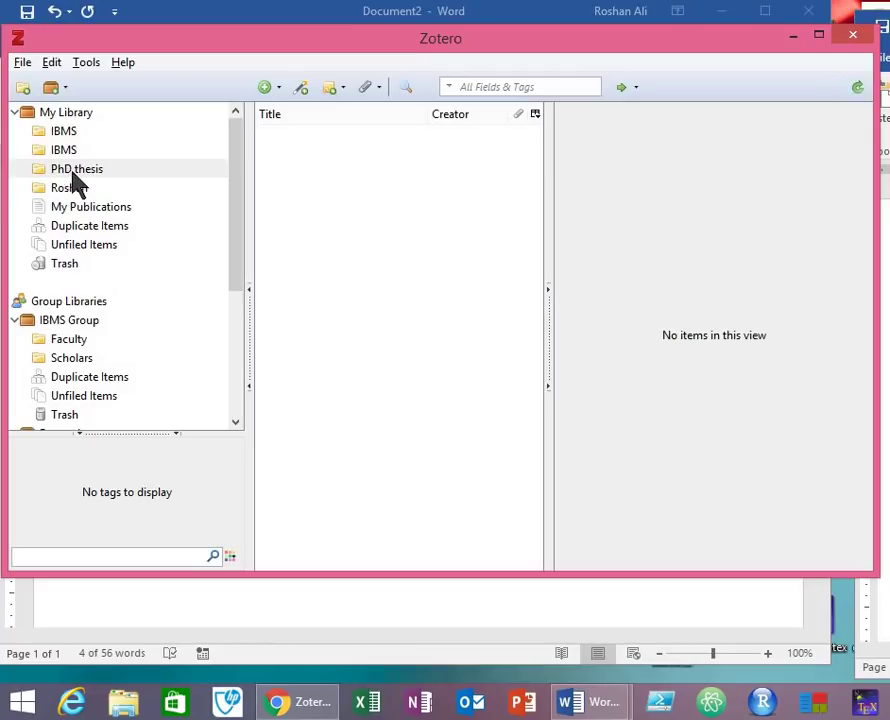
click(80, 172)
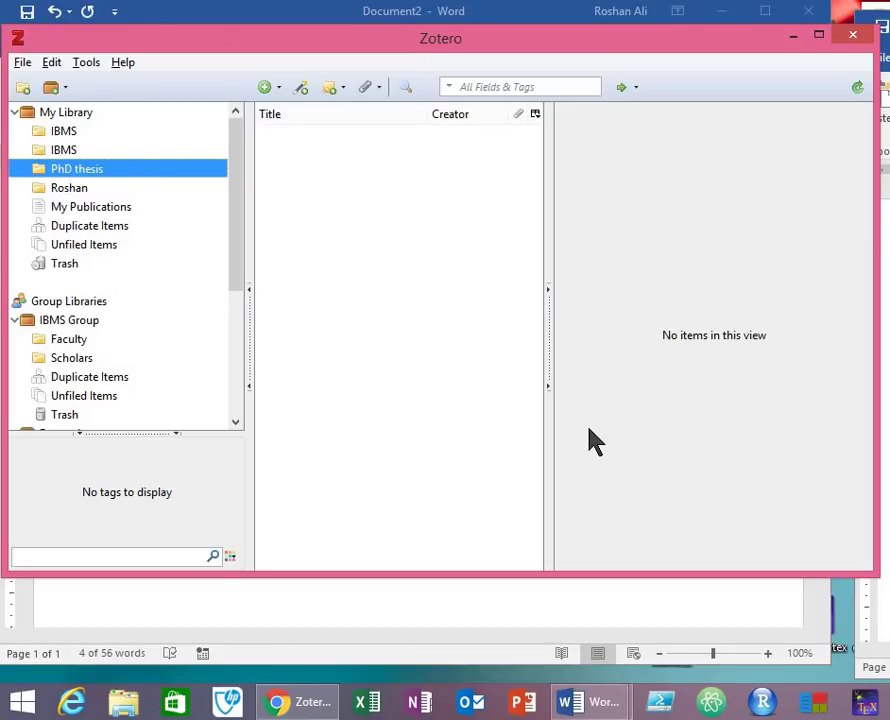
key(alt+Tab)
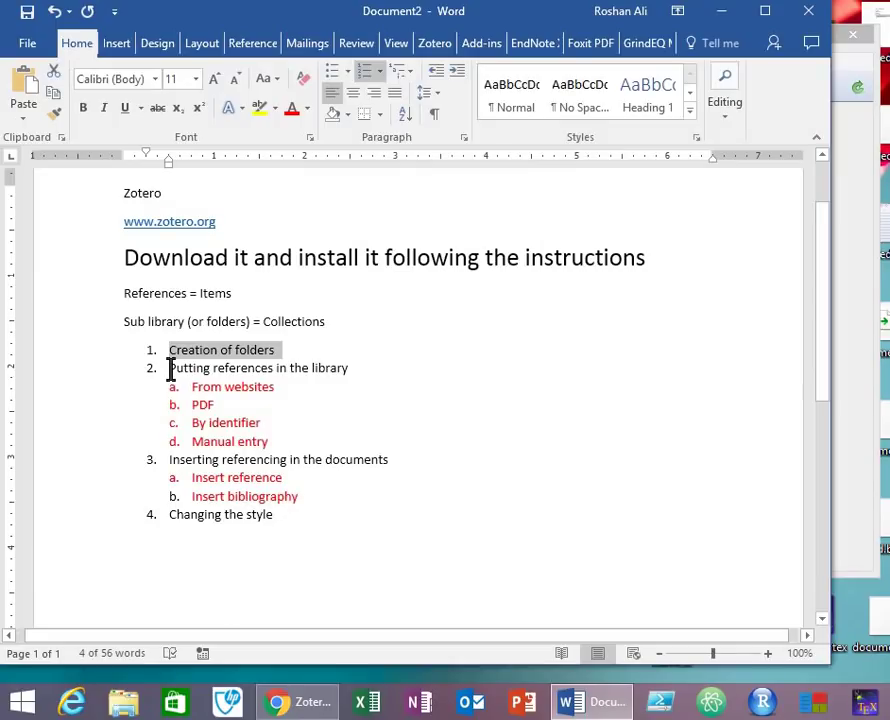
- Highlight 'Putting references in the library' and 'From websites' in the outline, then bring Chrome back
drag(169, 368, 350, 372)
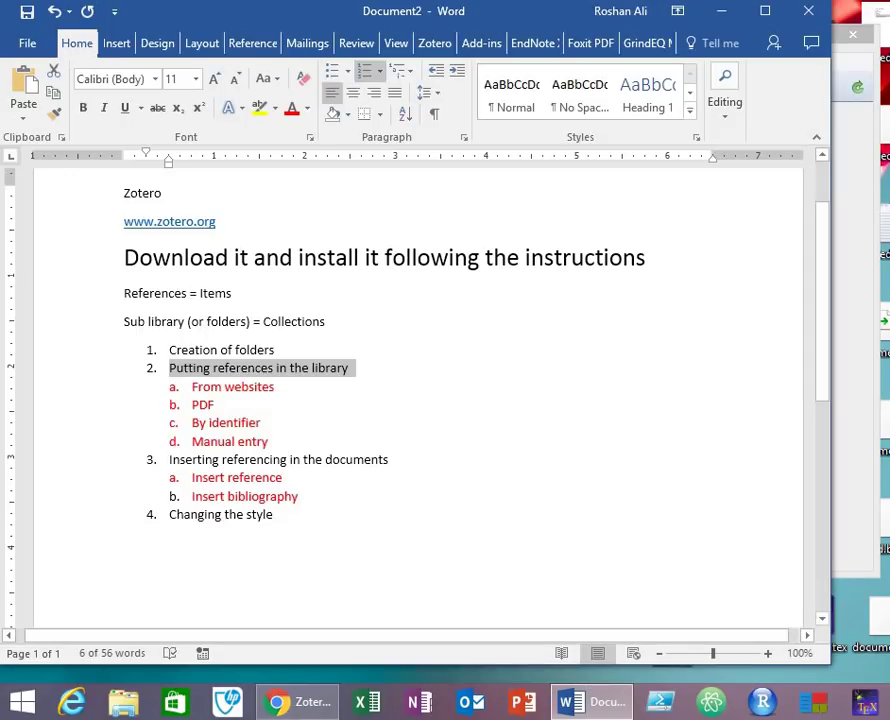
triple_click(187, 387)
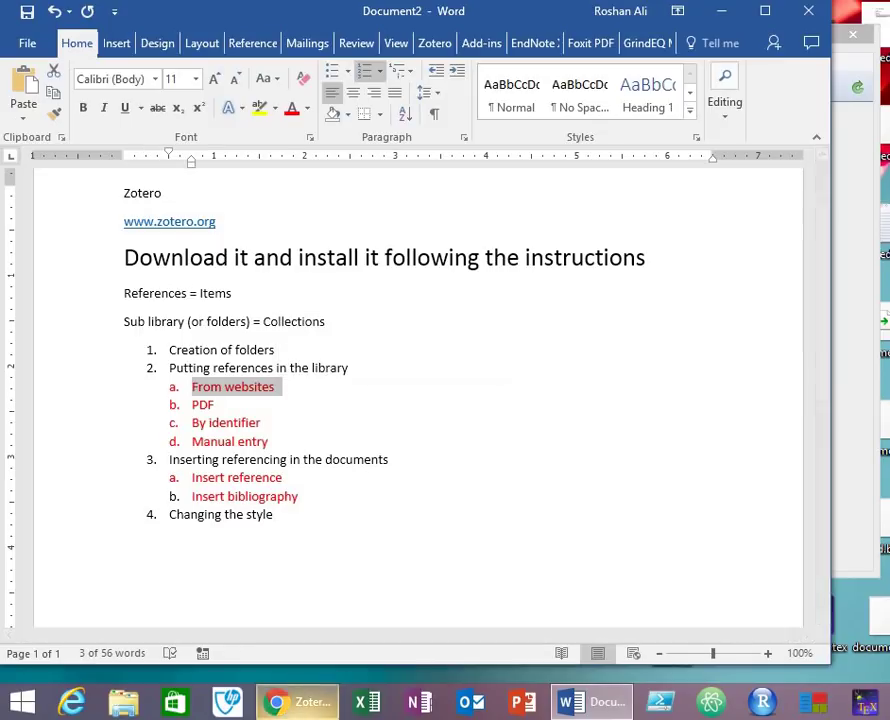
click(305, 701)
click(280, 57)
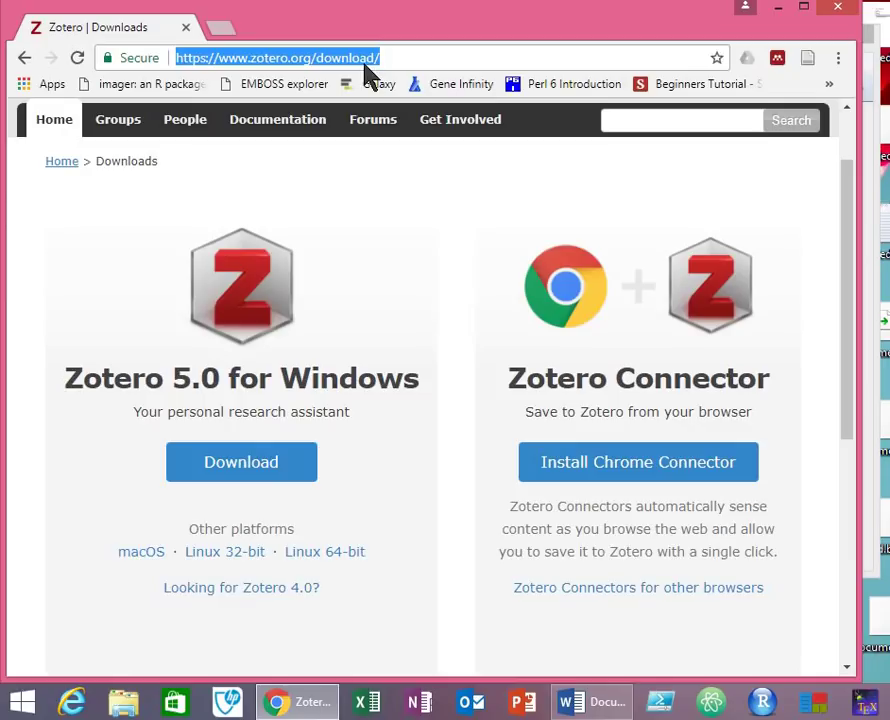
- Open Google Scholar and search for 'hemoglobin'
text(www.)
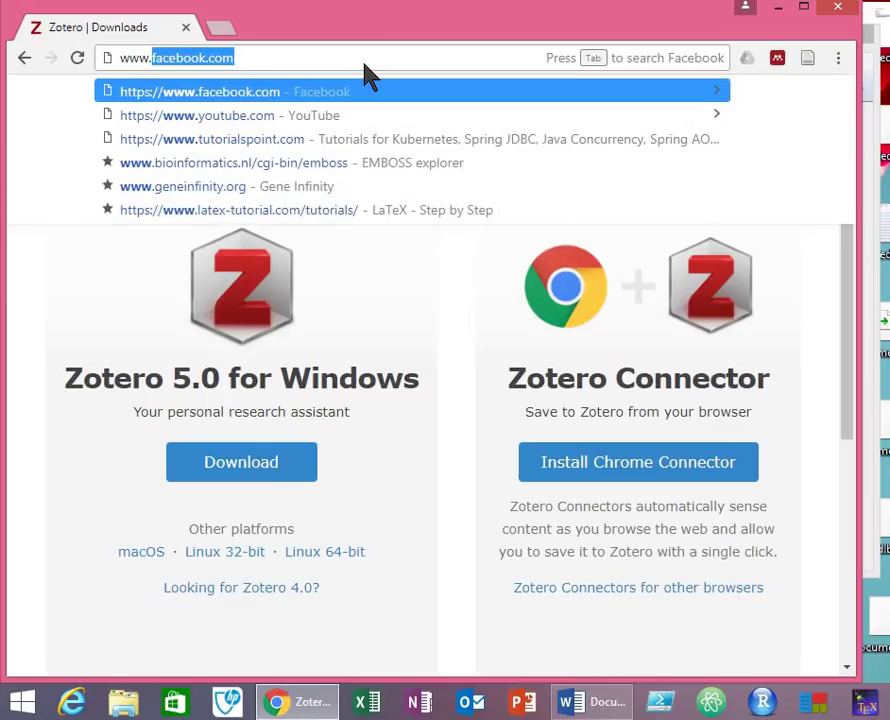
text(google)
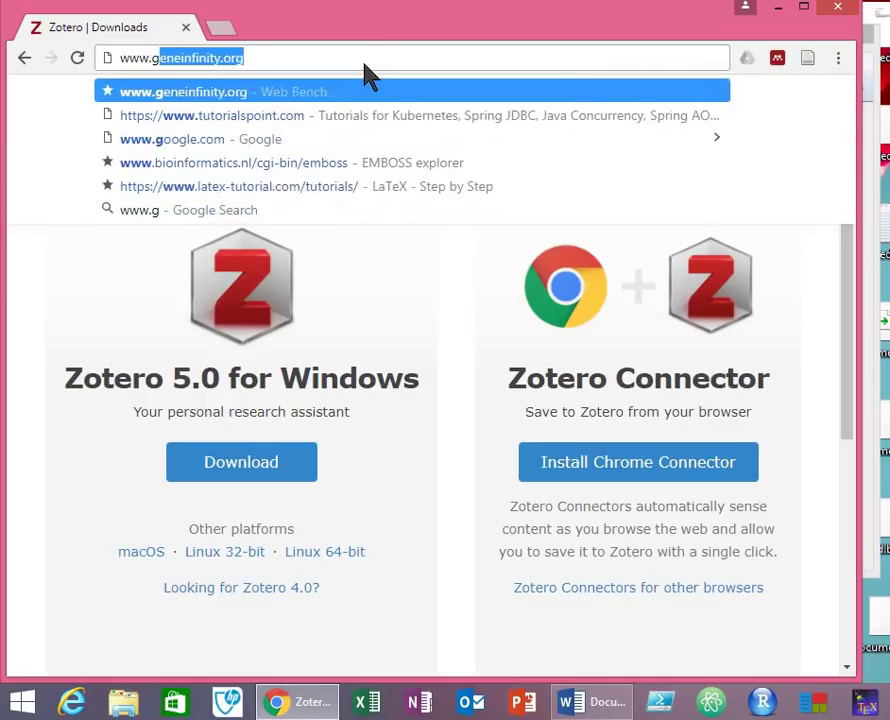
key(BackSpace)
text(schol)
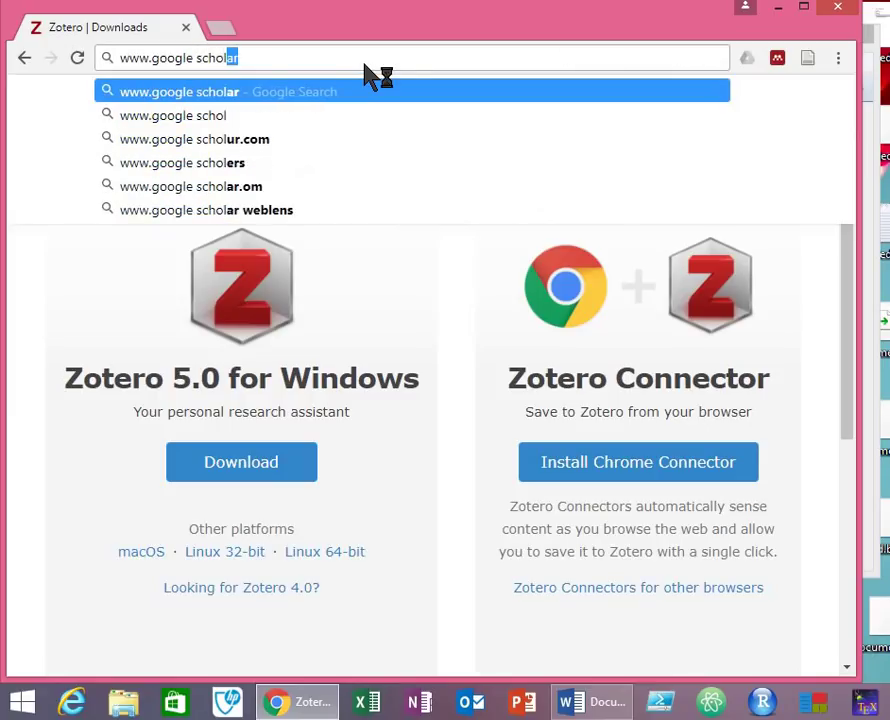
key(Return)
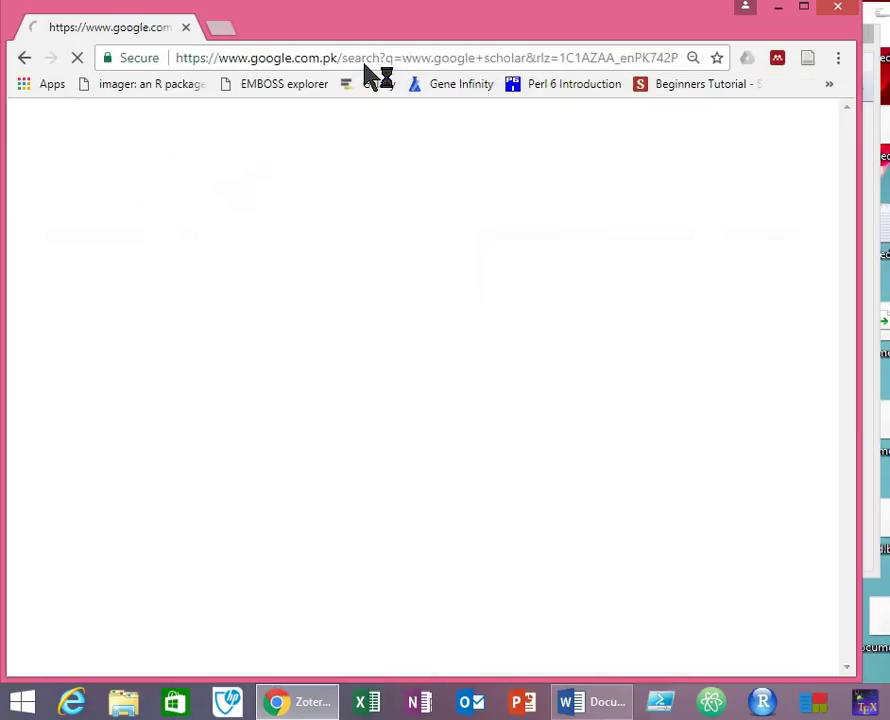
click(226, 274)
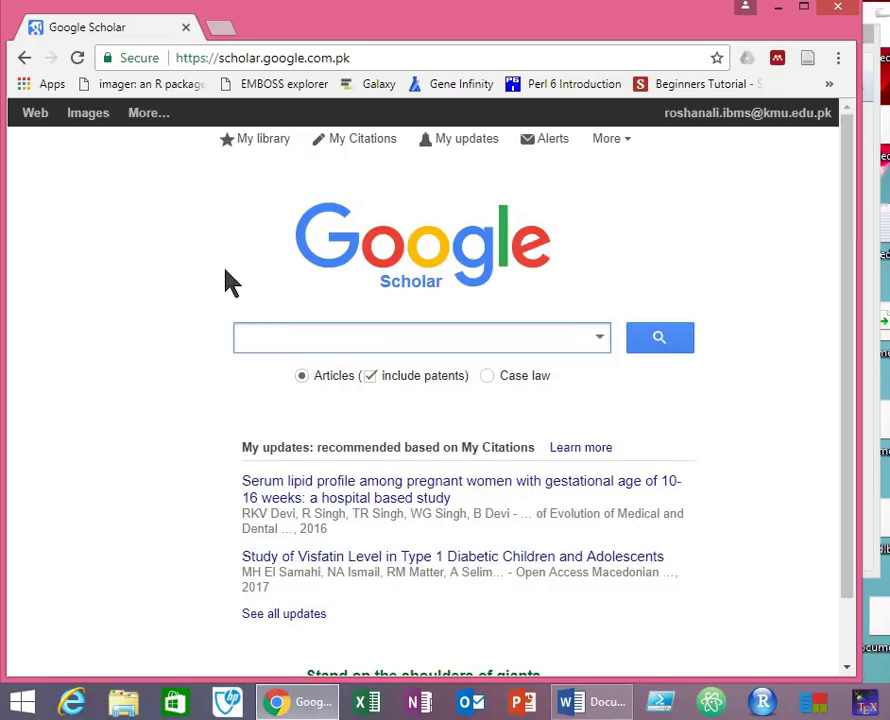
text(hemoglobin)
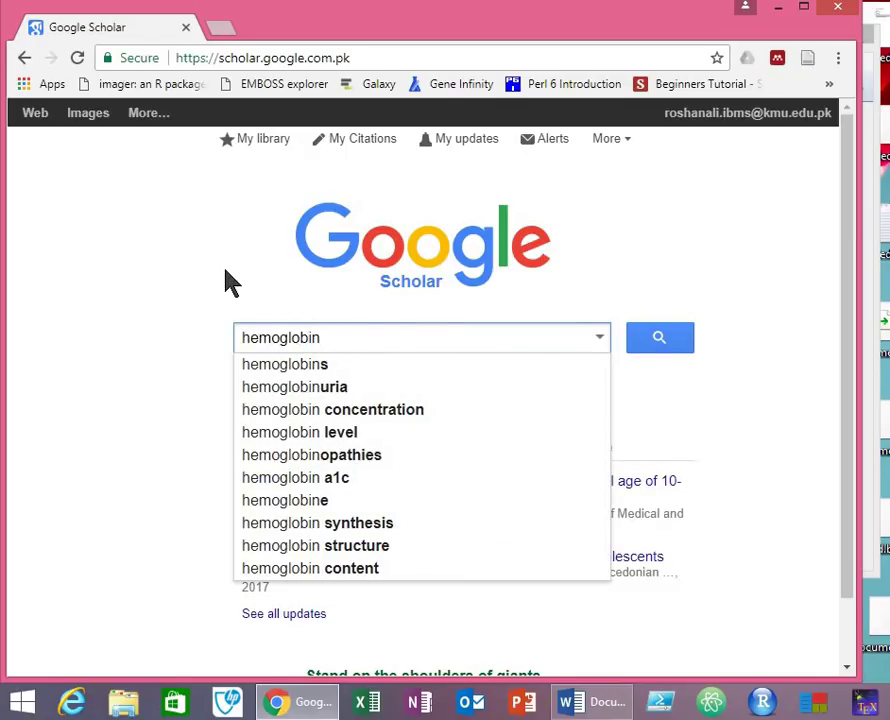
key(Return)
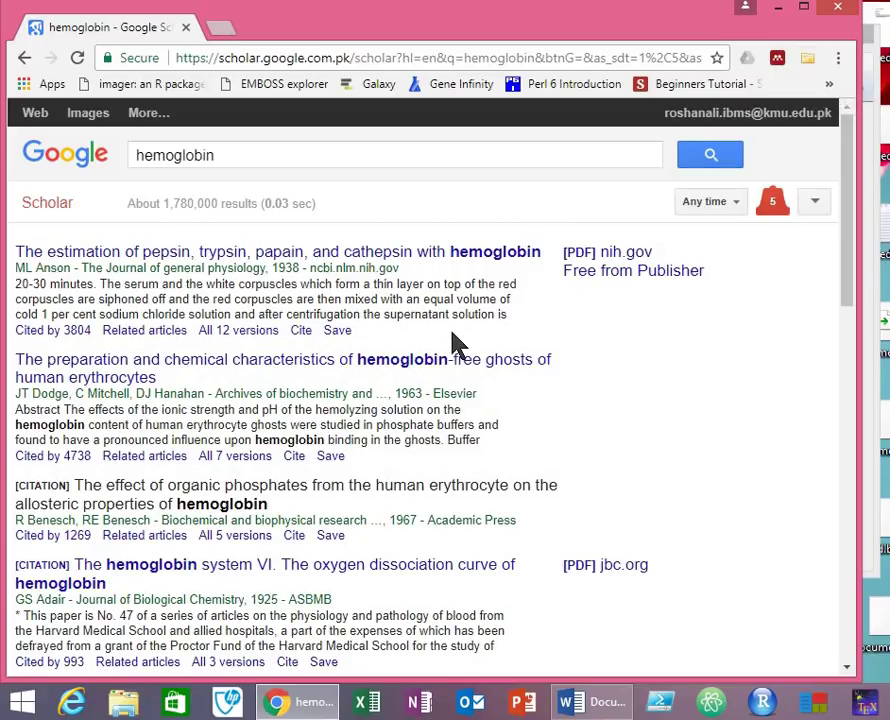
- Save the first four hemoglobin results to PhD thesis via the Zotero Connector, then mark 'PDF' in the outline
click(808, 60)
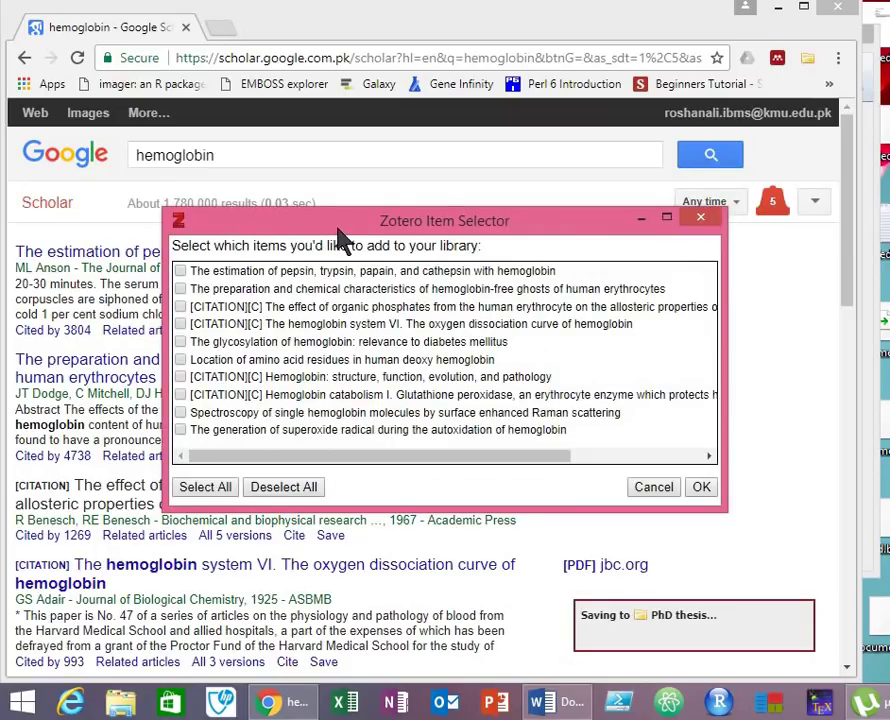
drag(461, 210, 645, 176)
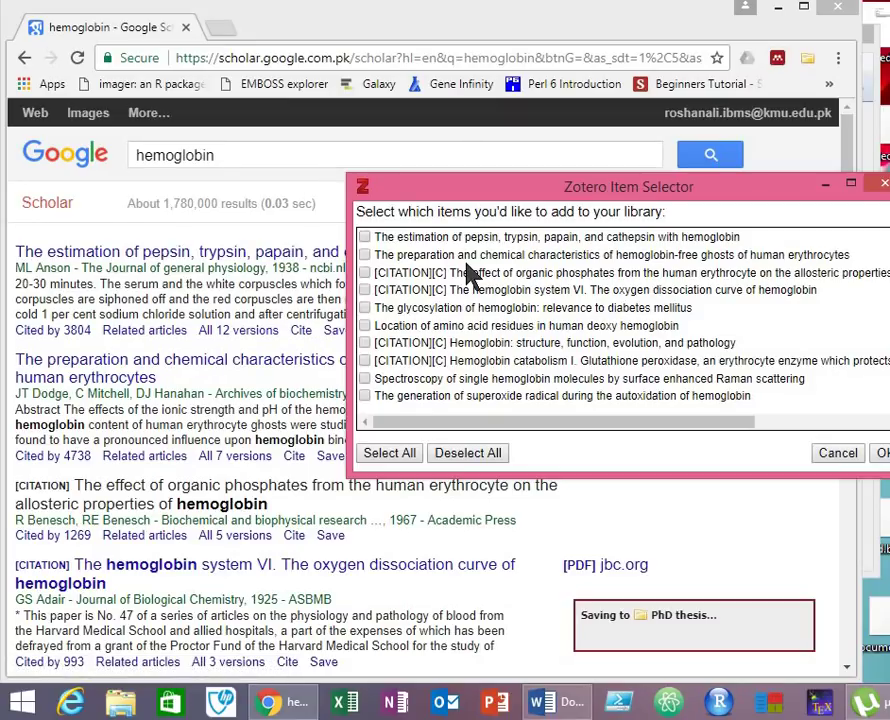
drag(521, 200, 352, 206)
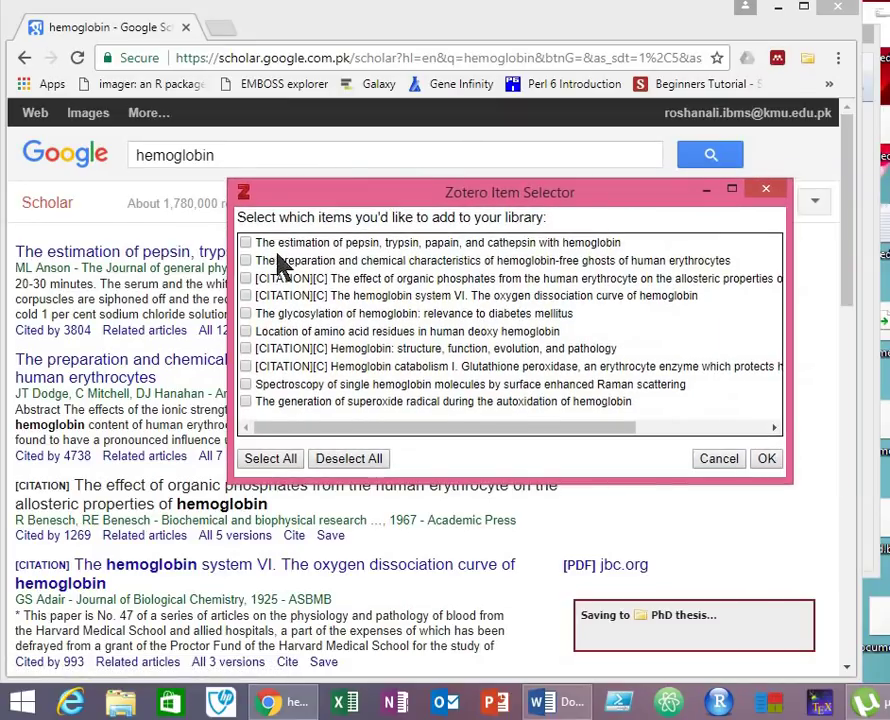
click(246, 243)
click(246, 261)
click(246, 279)
click(246, 296)
click(766, 460)
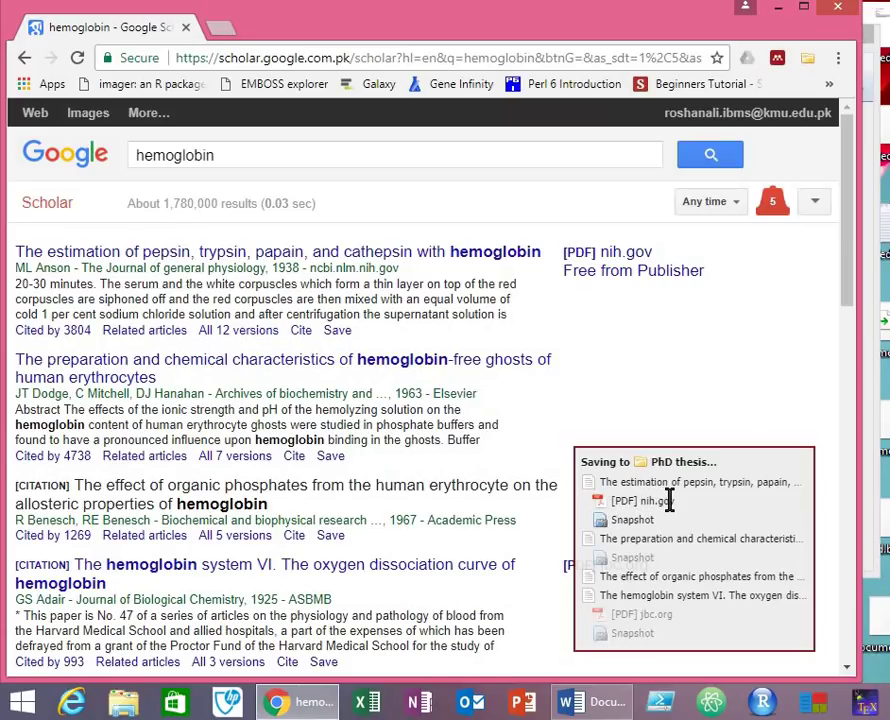
key(alt+Tab)
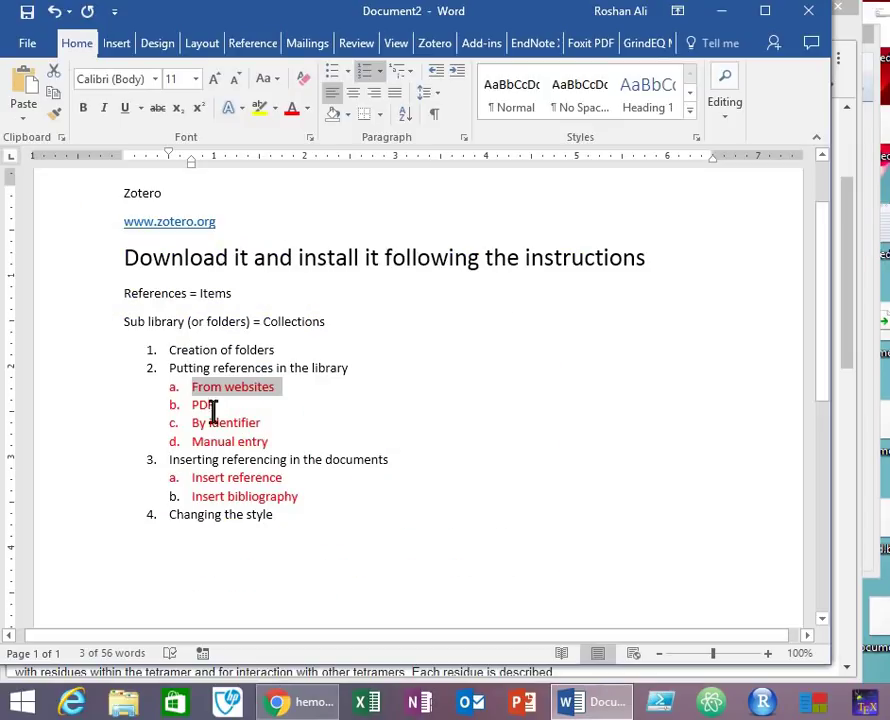
double_click(186, 405)
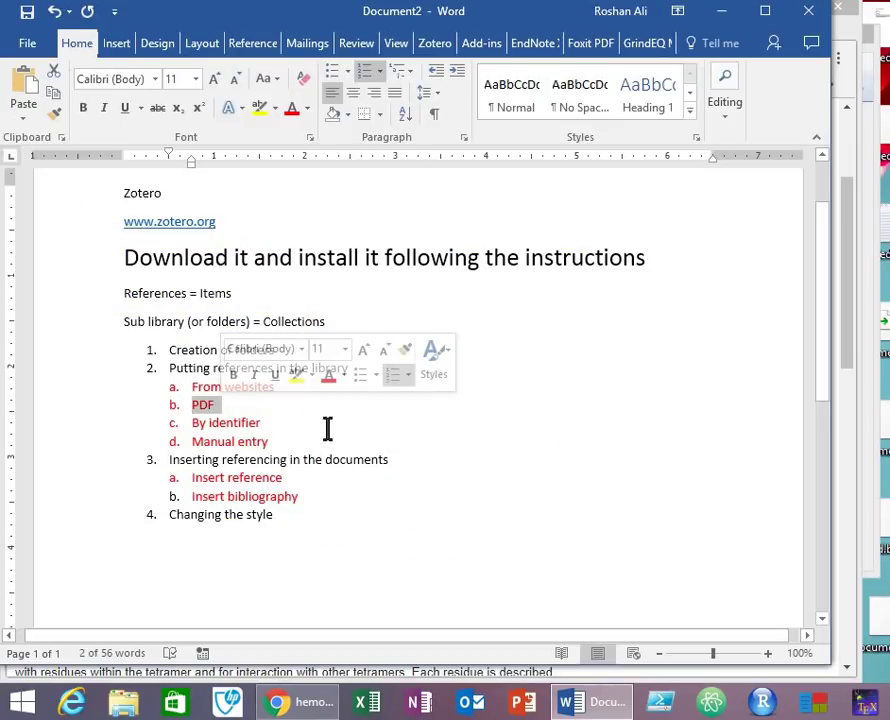
- Open the Google Drive > DTRC > Published papers folder in File Explorer
click(123, 702)
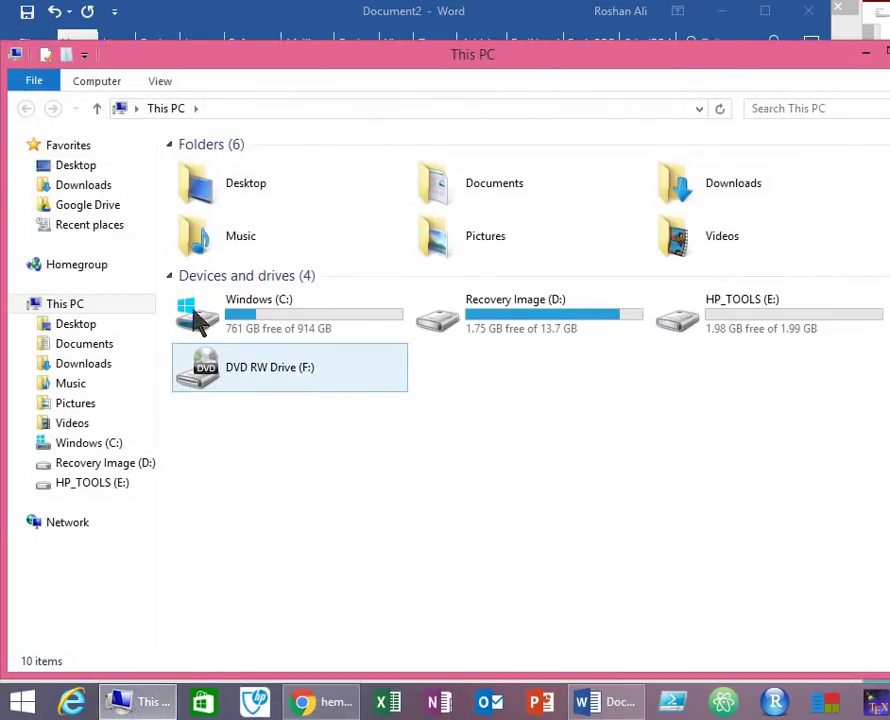
click(80, 206)
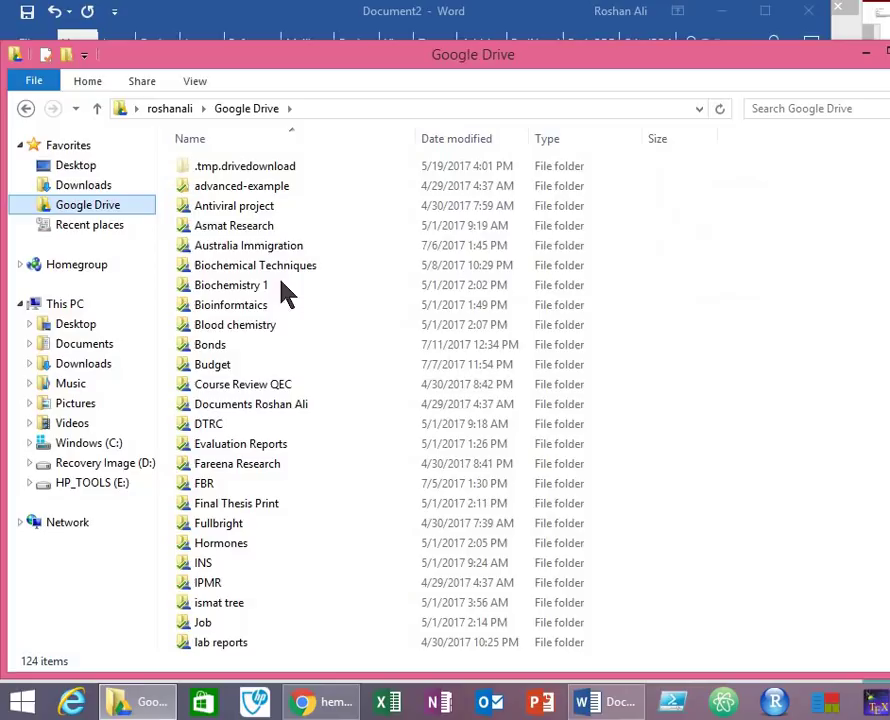
double_click(262, 424)
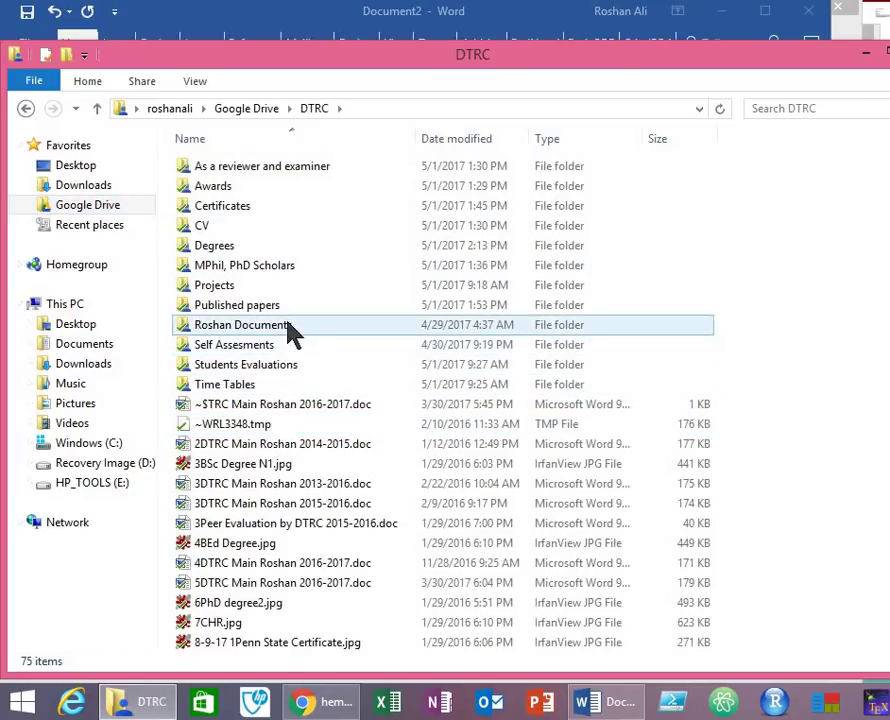
click(285, 308)
double_click(285, 308)
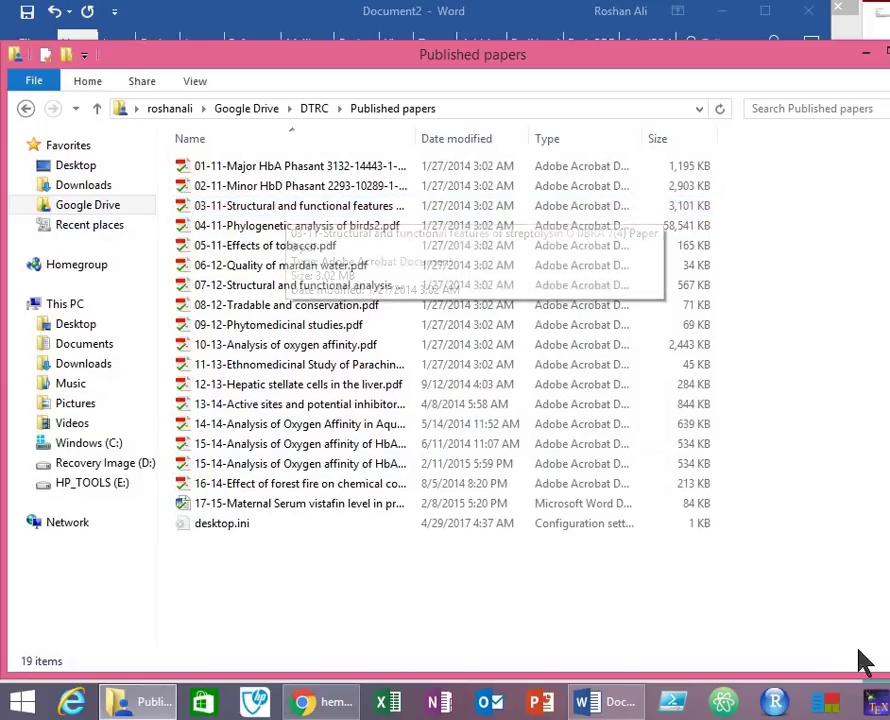
- Place Zotero beside the folder and drag 08-12-Tradable and conservation.pdf into PhD thesis
key(alt+Tab)
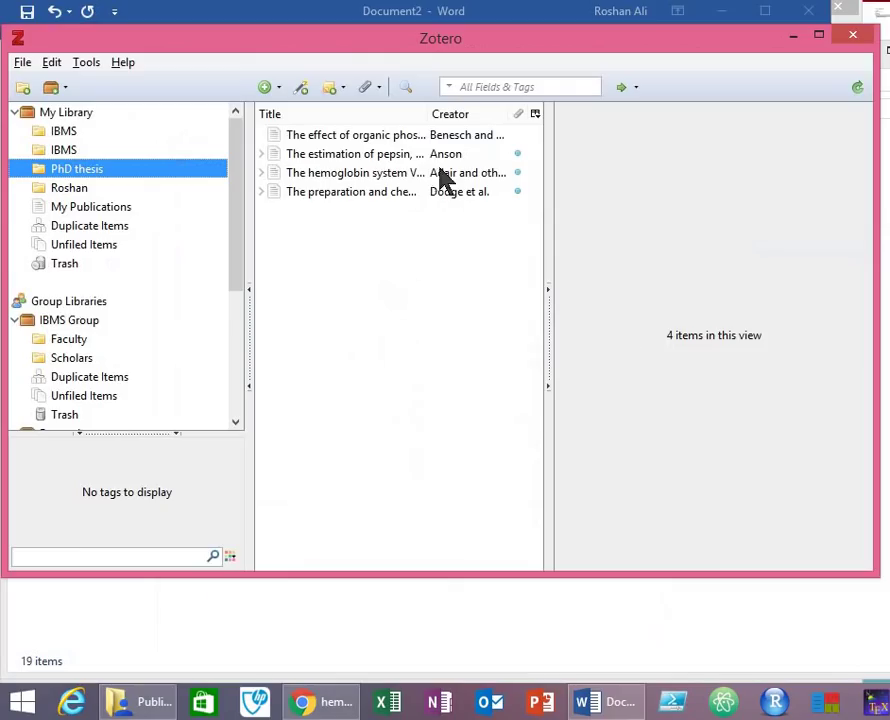
double_click(360, 35)
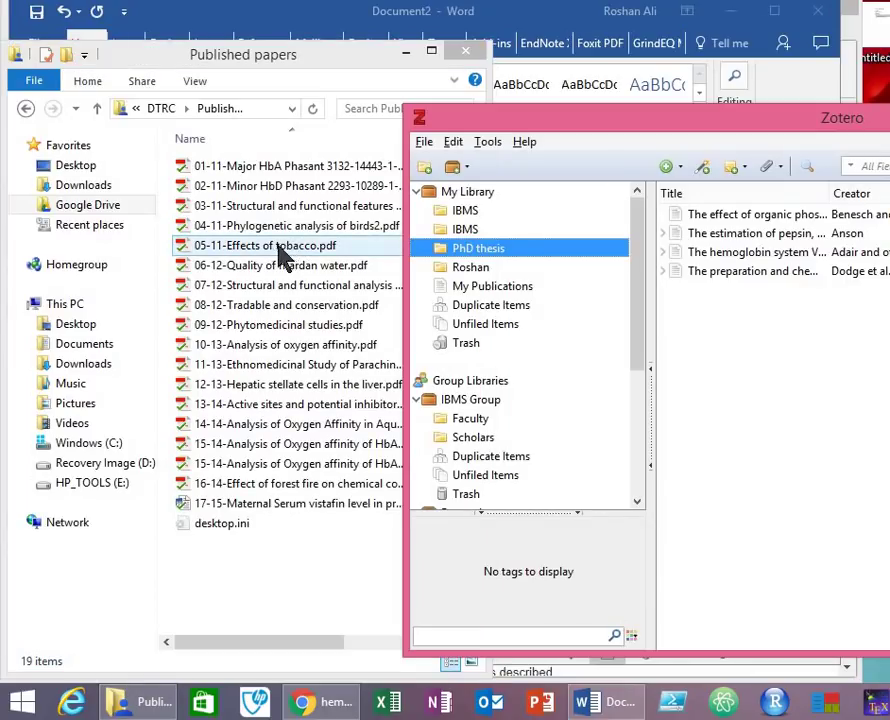
drag(255, 312, 785, 338)
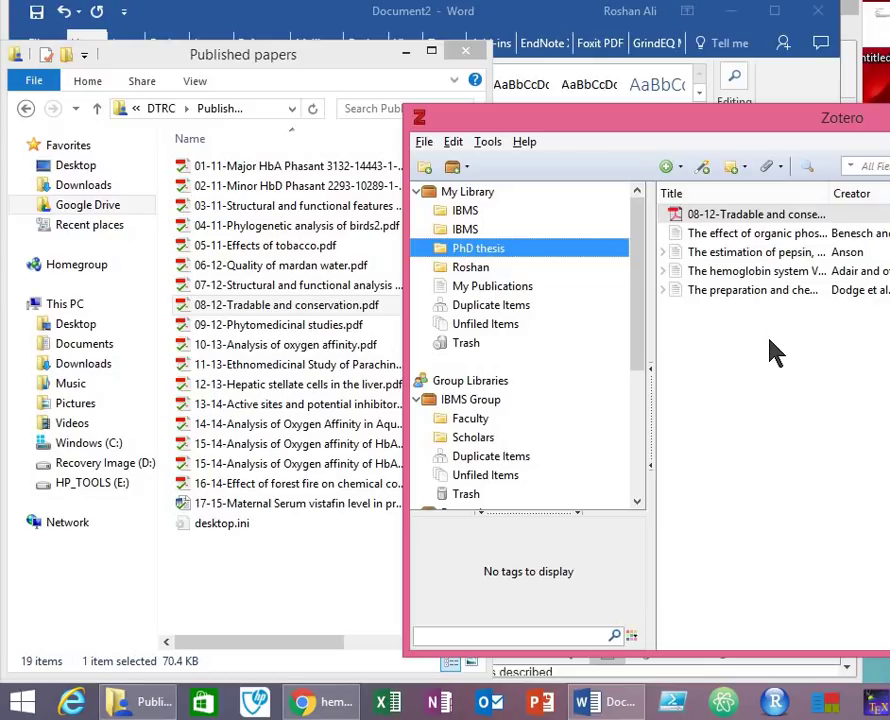
key(alt+Tab)
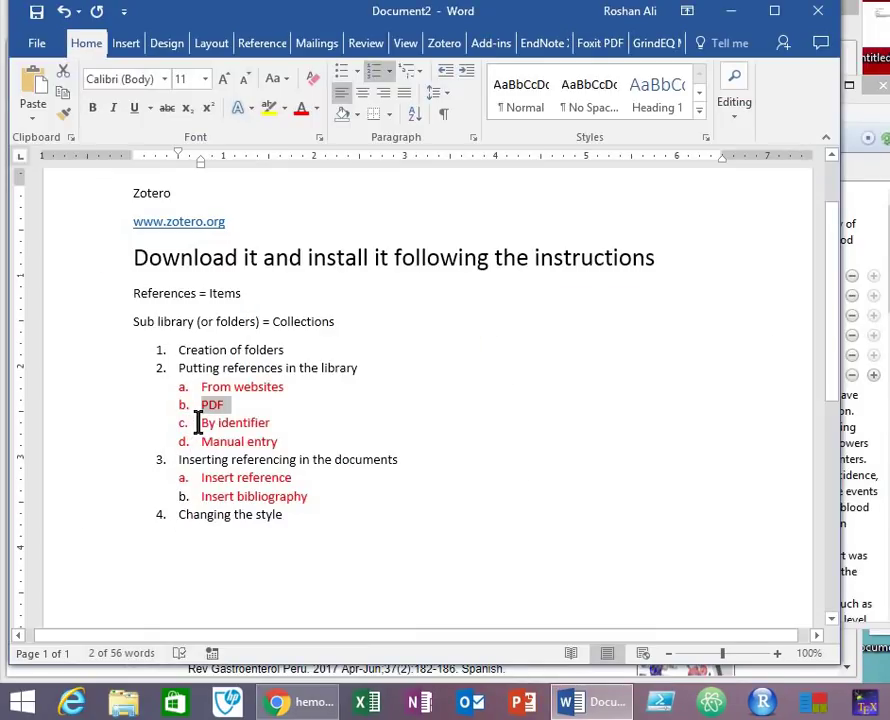
- Highlight 'By identifier' in the outline and open Zotero's Add Item by Identifier lookup
drag(200, 422, 273, 421)
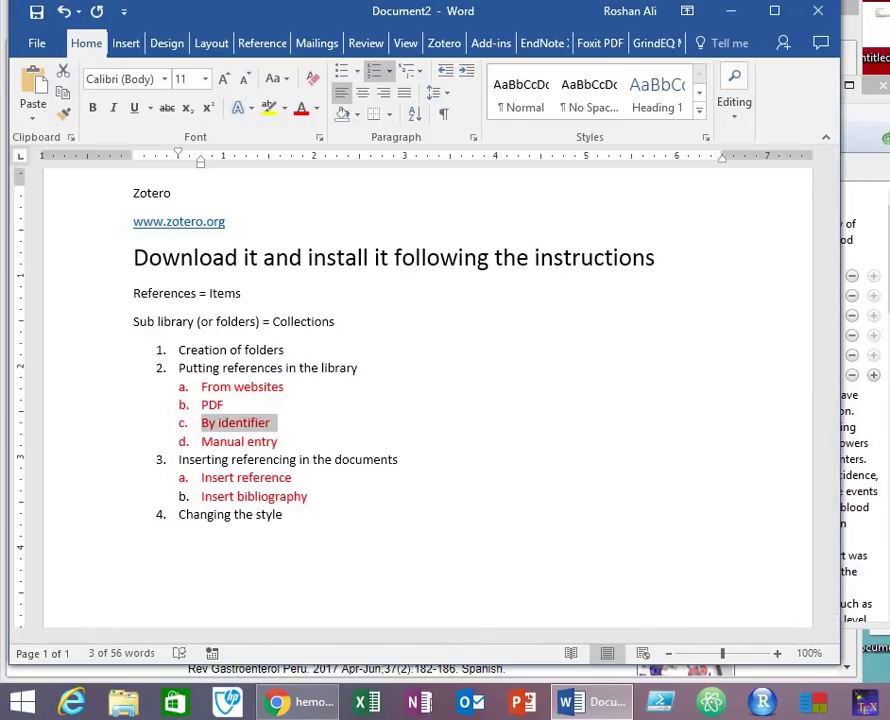
key(alt+Tab)
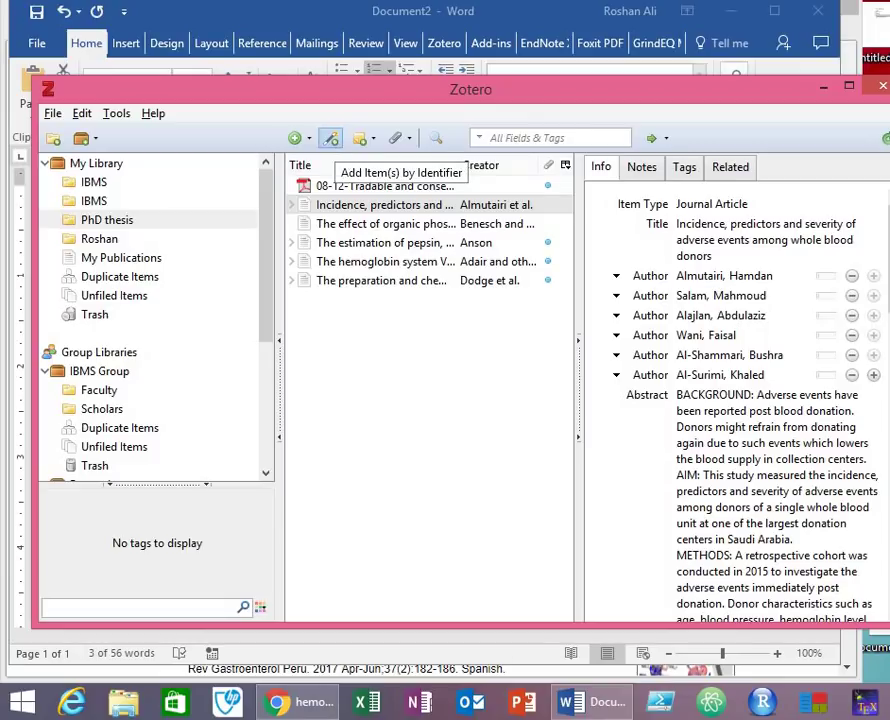
click(332, 140)
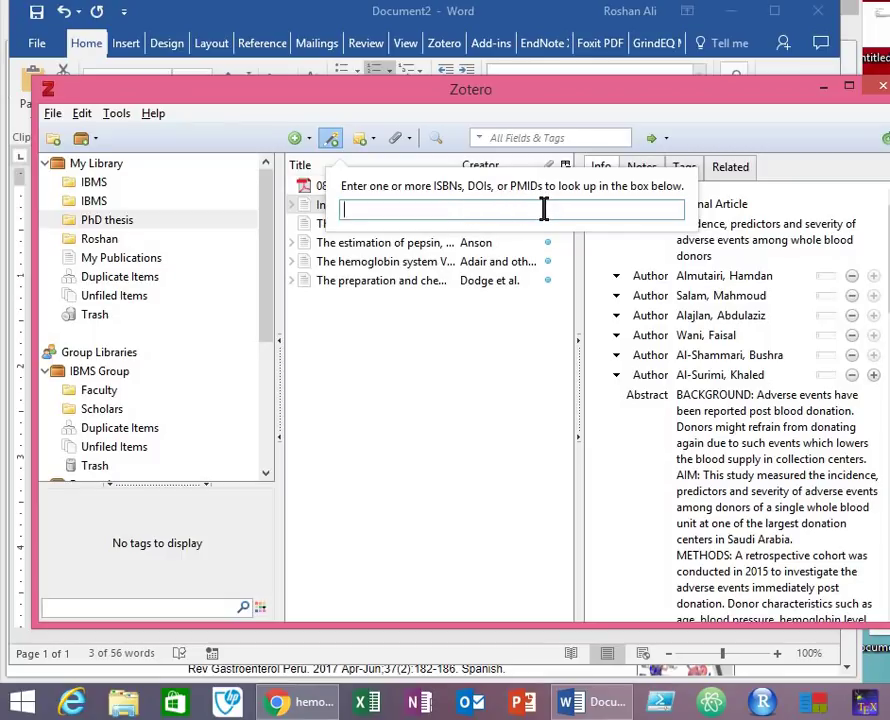
- Copy the PMID 28732072 from the second PubMed hemoglobin result
click(270, 701)
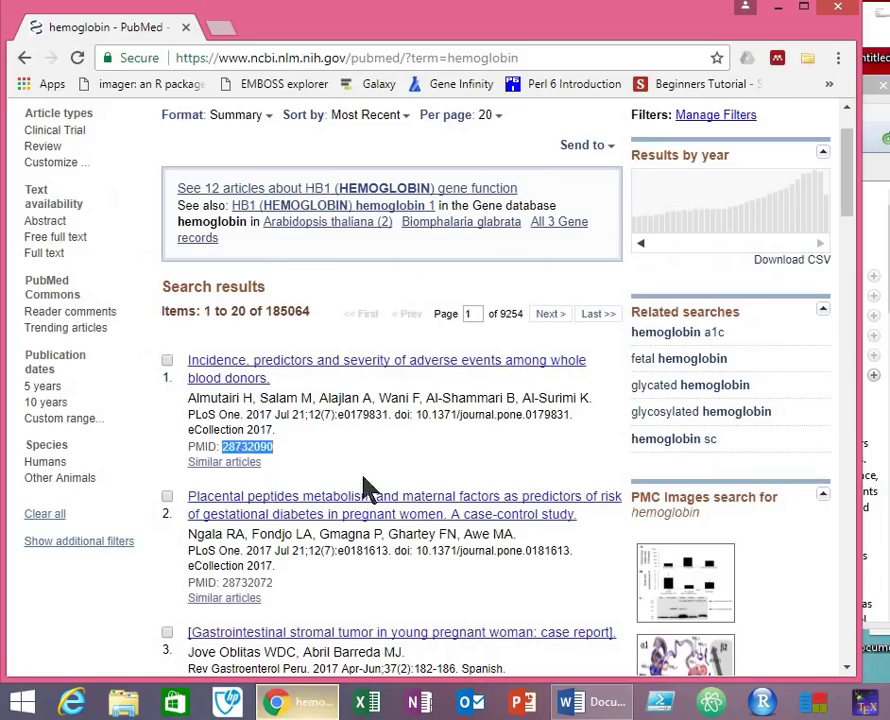
scroll(372, 453, down, 3)
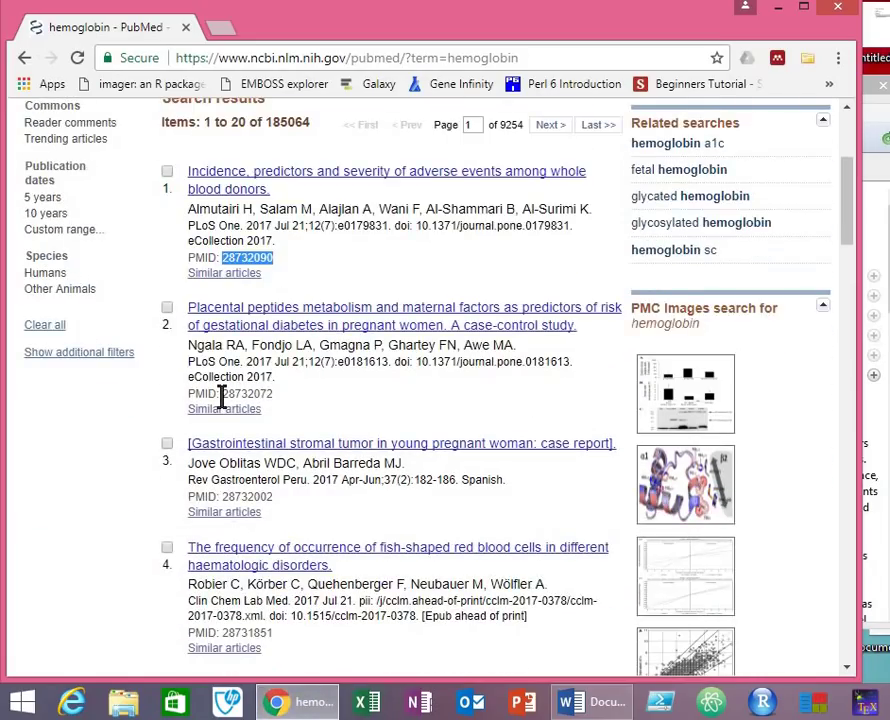
drag(222, 394, 266, 393)
right_click(266, 394)
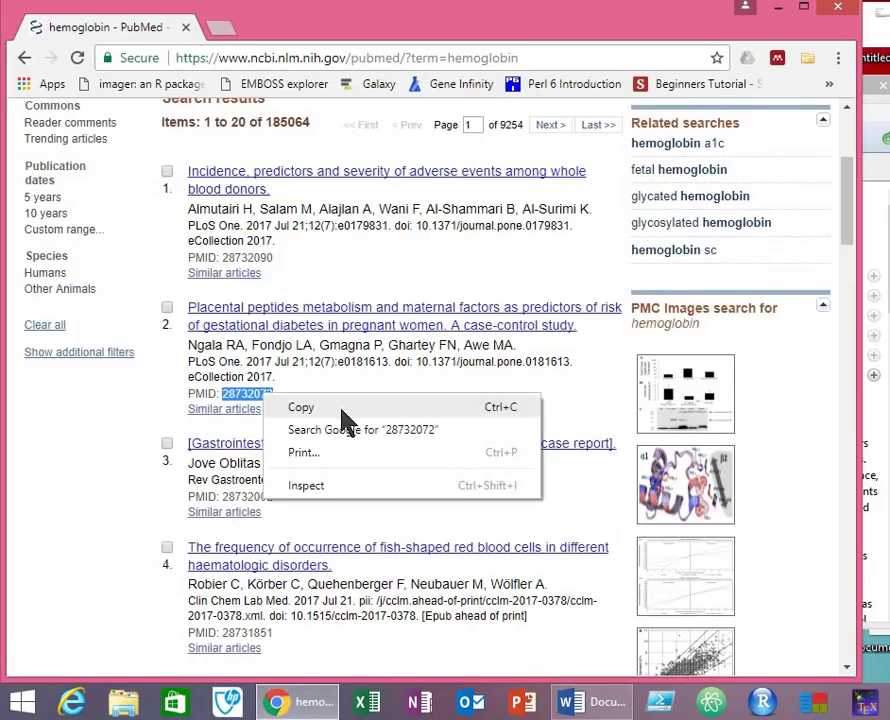
click(343, 408)
- Paste PMID 28732072 into Zotero's identifier lookup to add the article, then return to Word
key(alt+Tab)
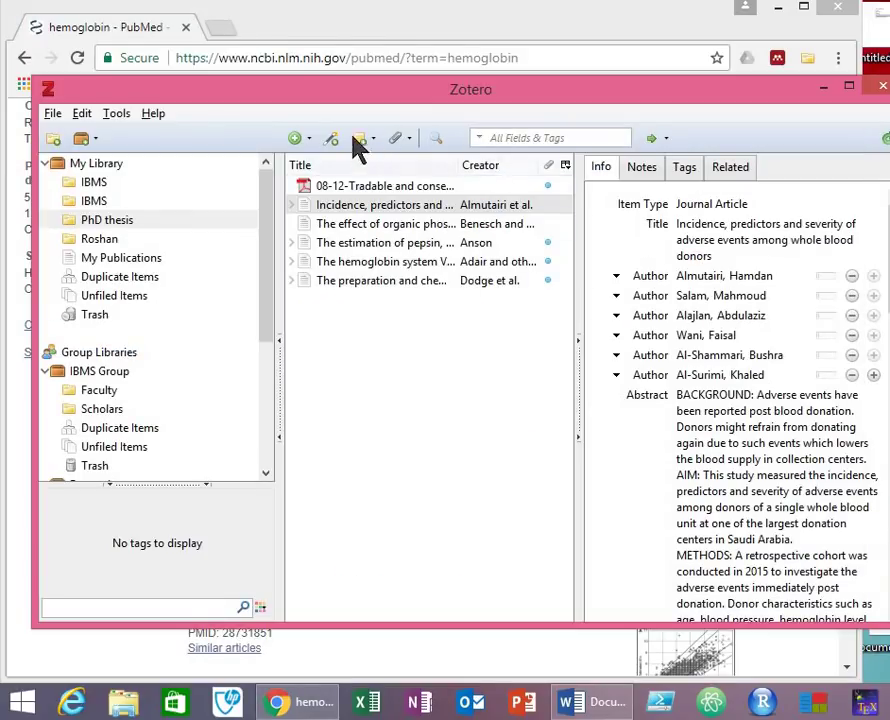
click(331, 139)
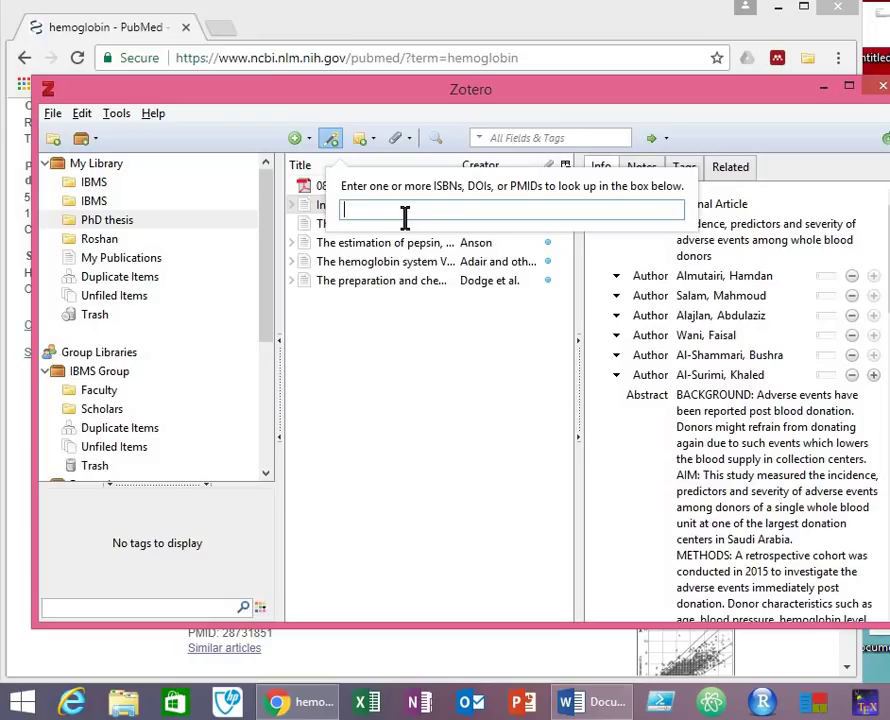
key(ctrl+v)
key(Return)
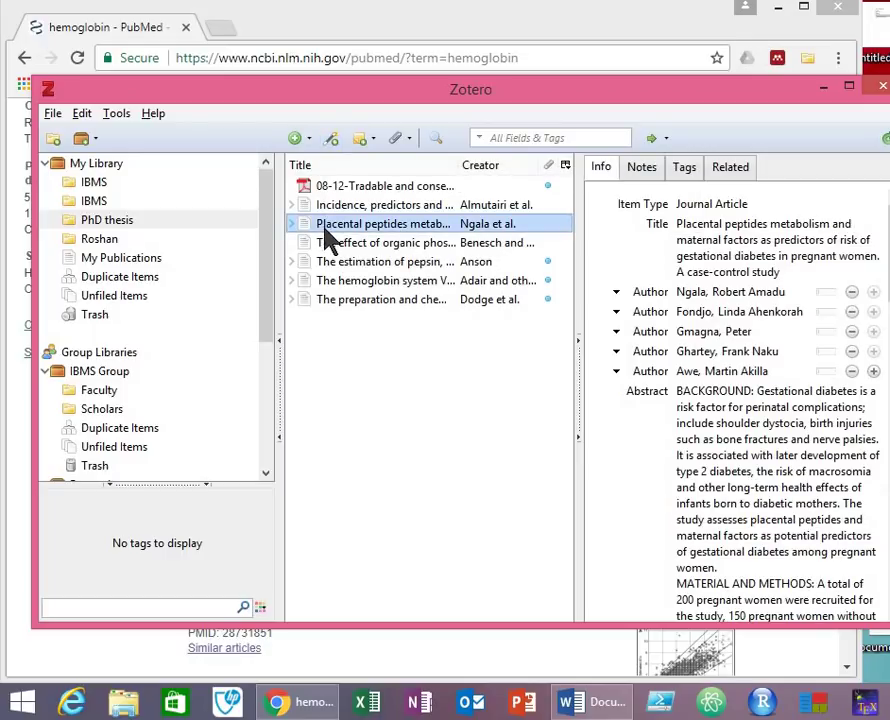
key(alt+Tab)
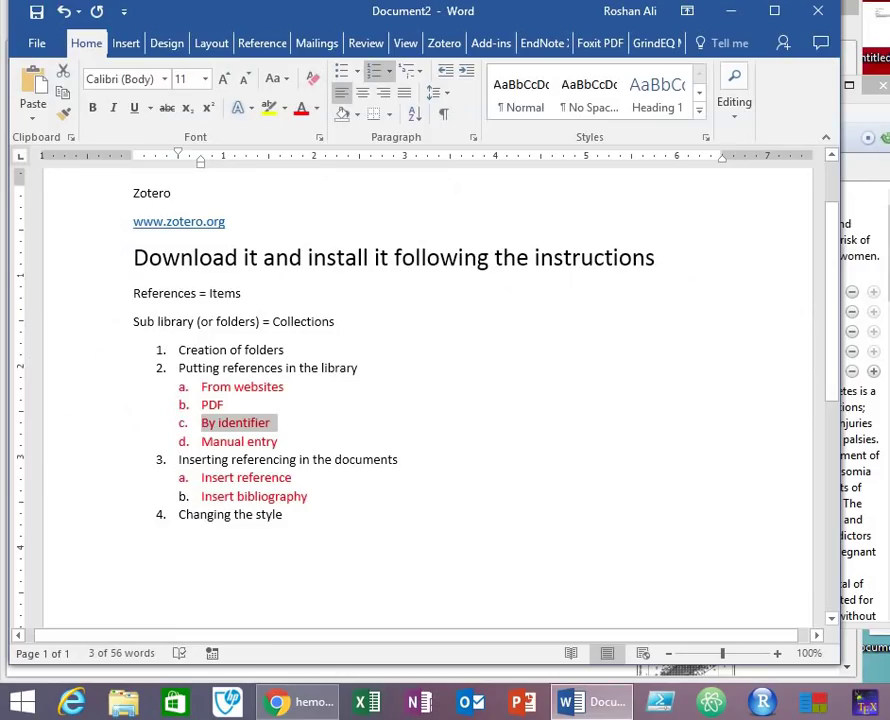
- Create a new Journal Article in Zotero titled 'Zotero tutorial step by step'
drag(205, 443, 285, 443)
key(alt+Tab)
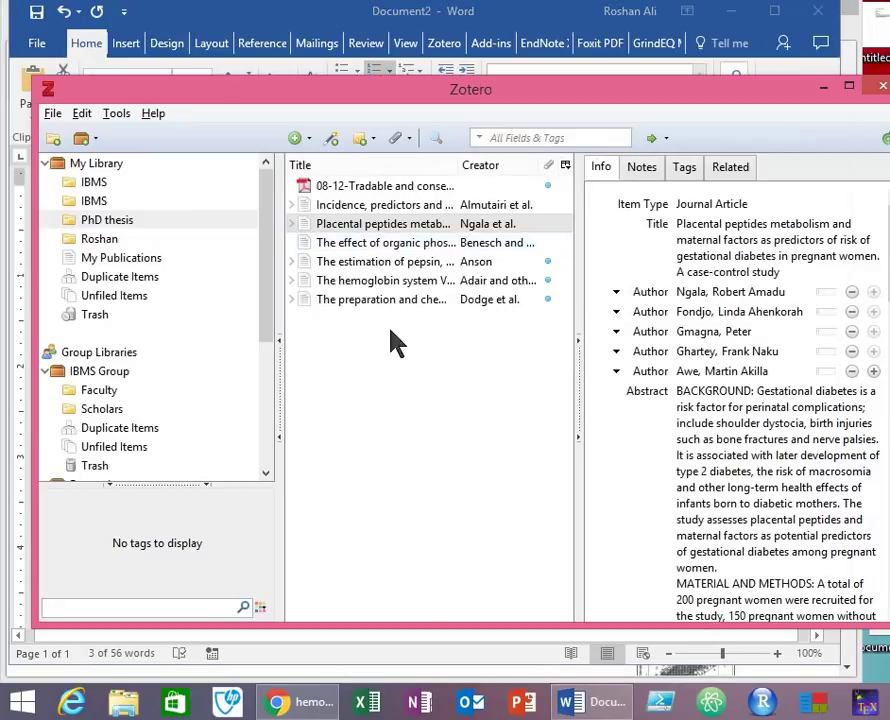
click(298, 139)
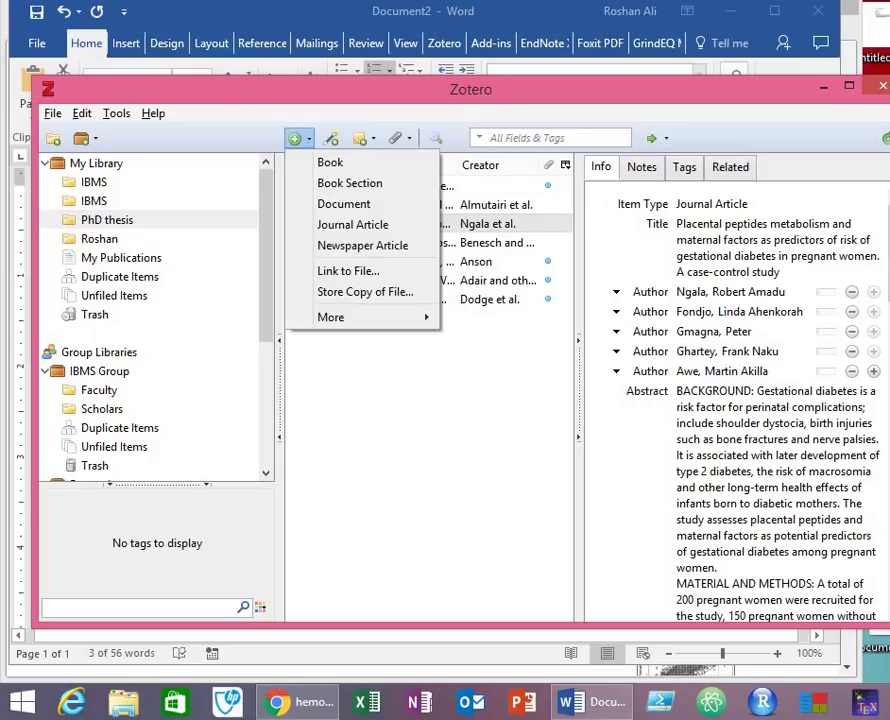
click(385, 234)
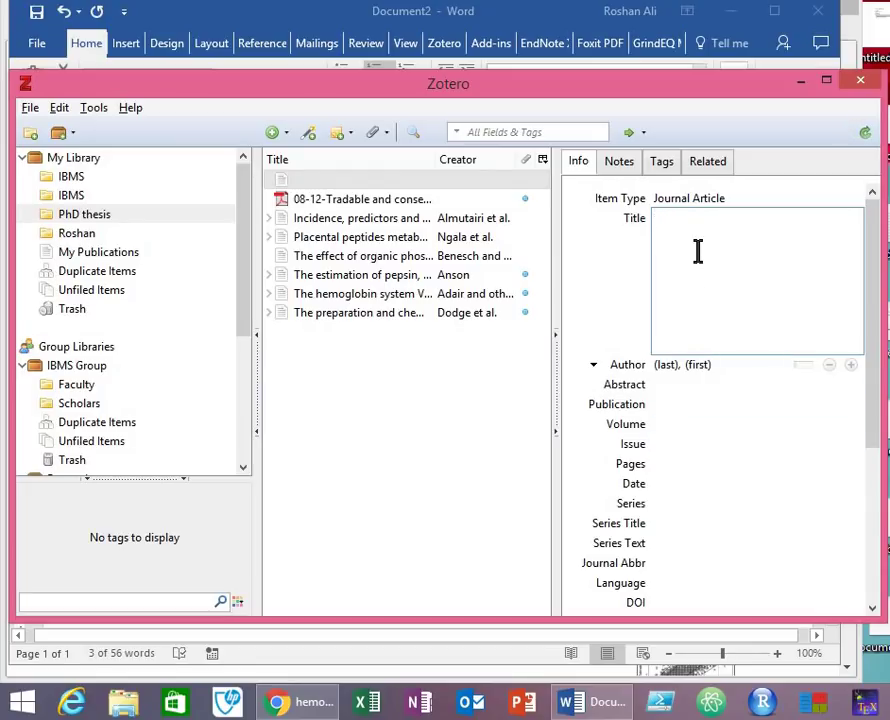
text(Zotero tutorial step )
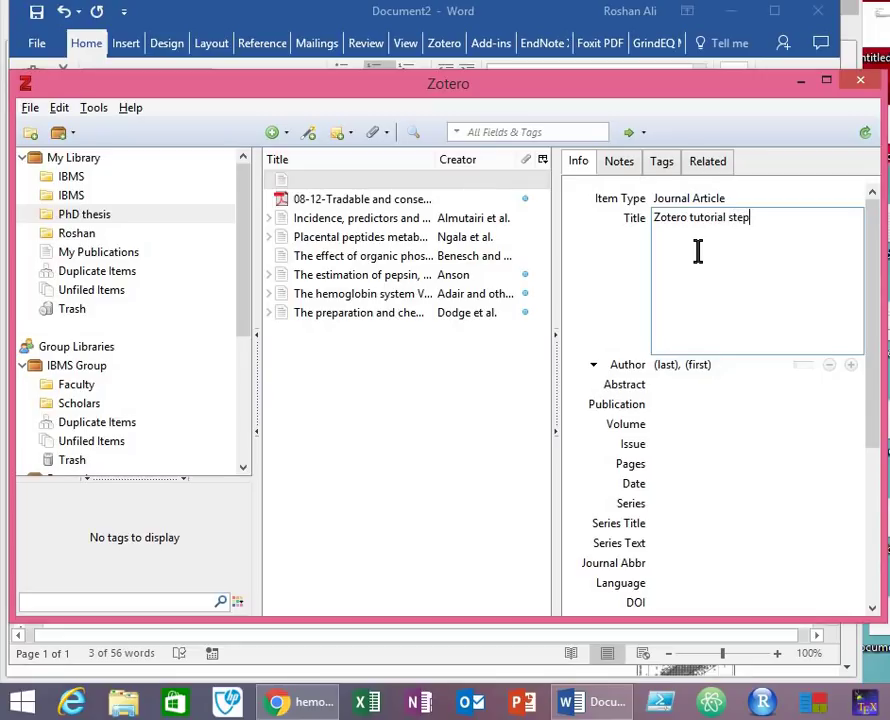
text(by step)
click(668, 366)
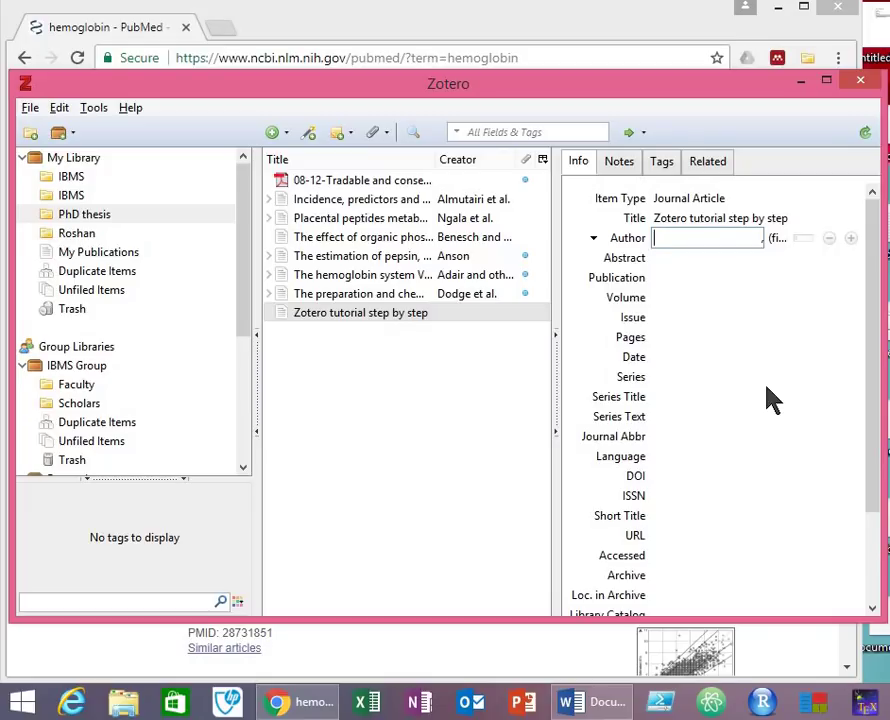
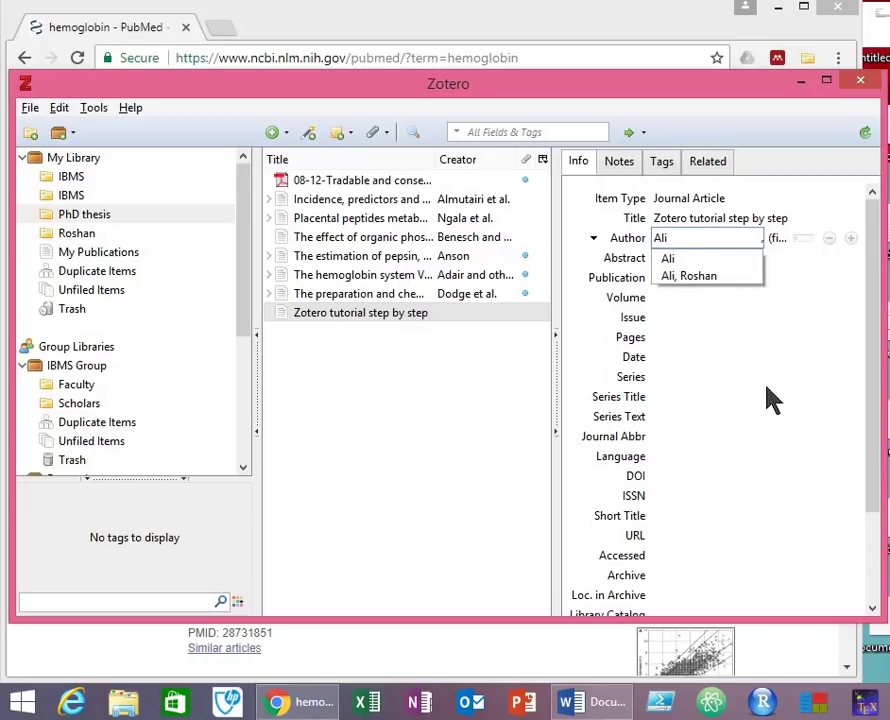
click(776, 240)
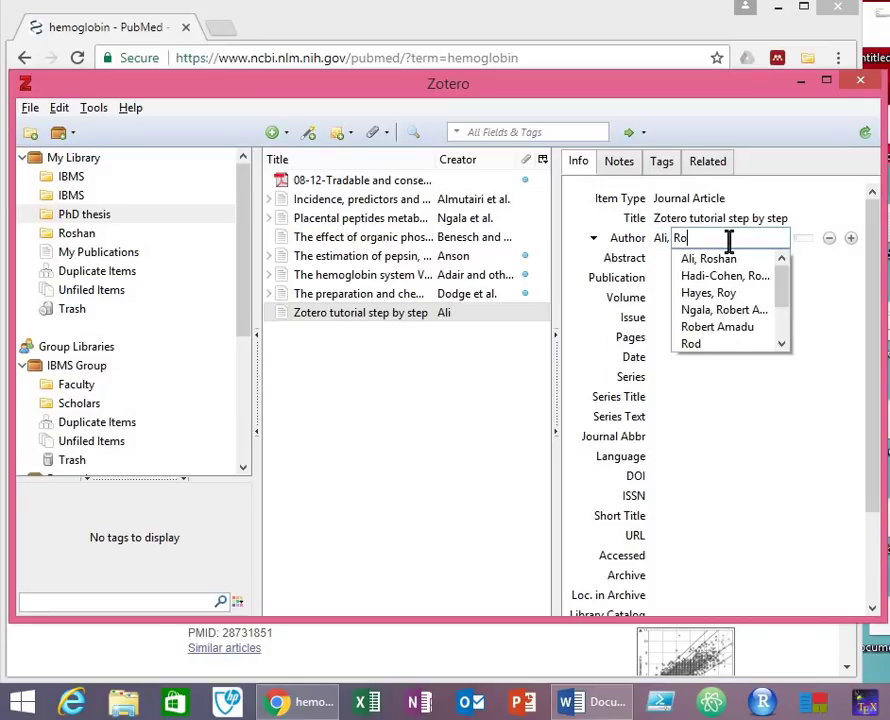
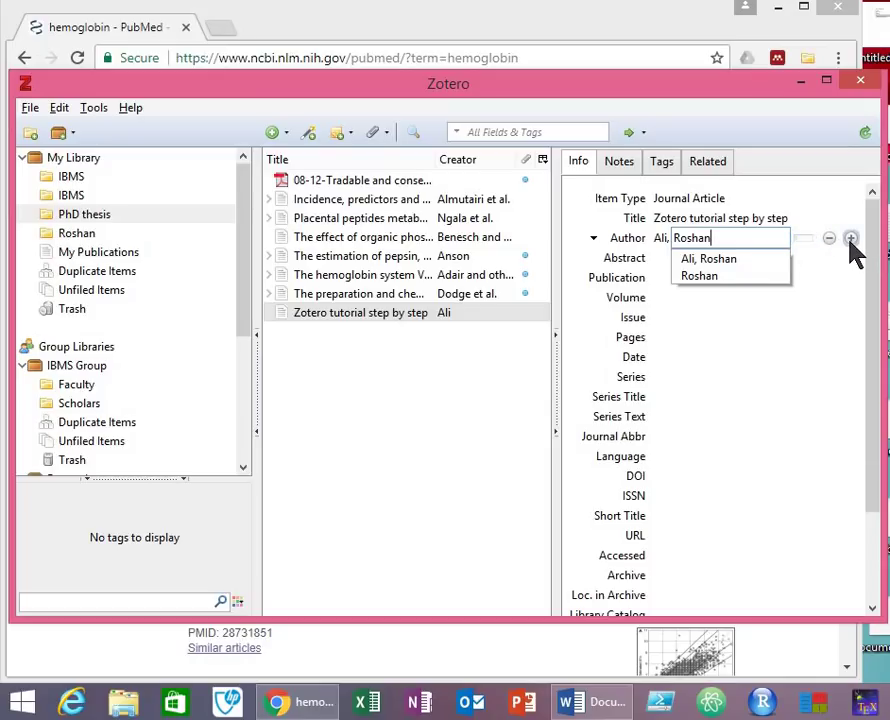
click(851, 239)
key(Escape)
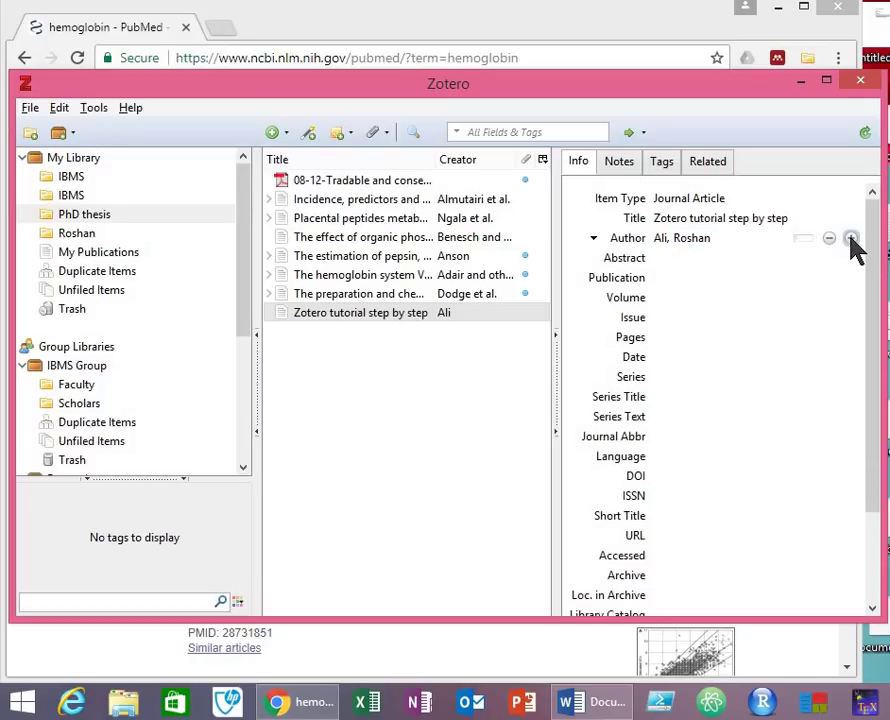
click(851, 239)
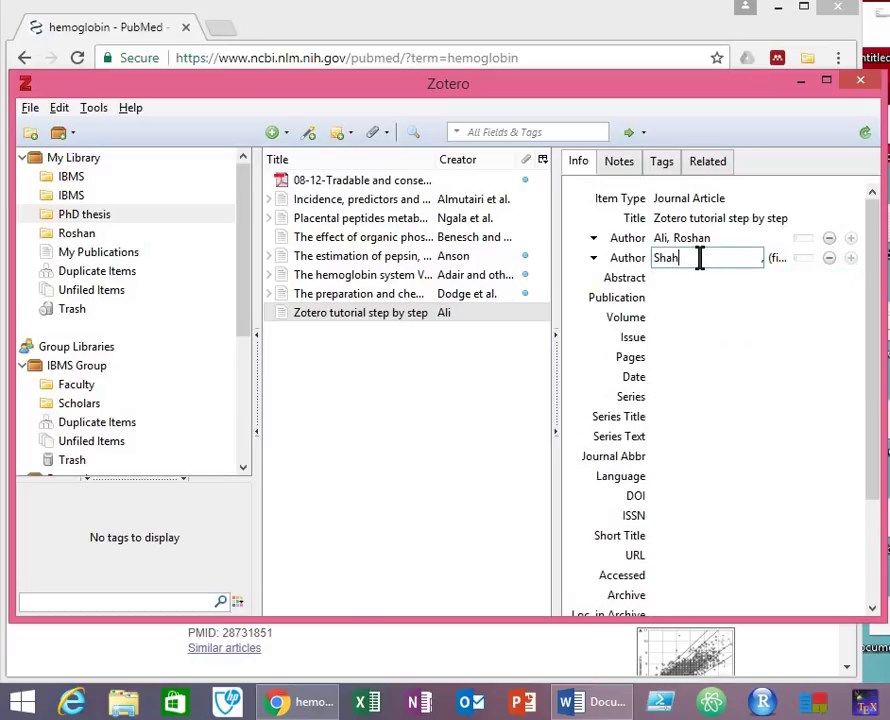
click(776, 260)
click(747, 260)
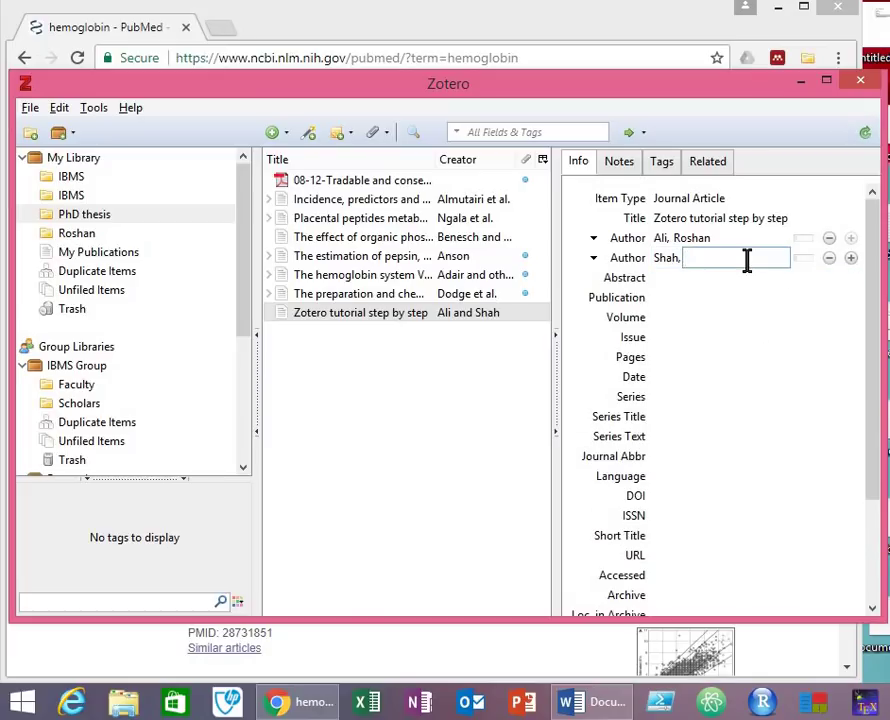
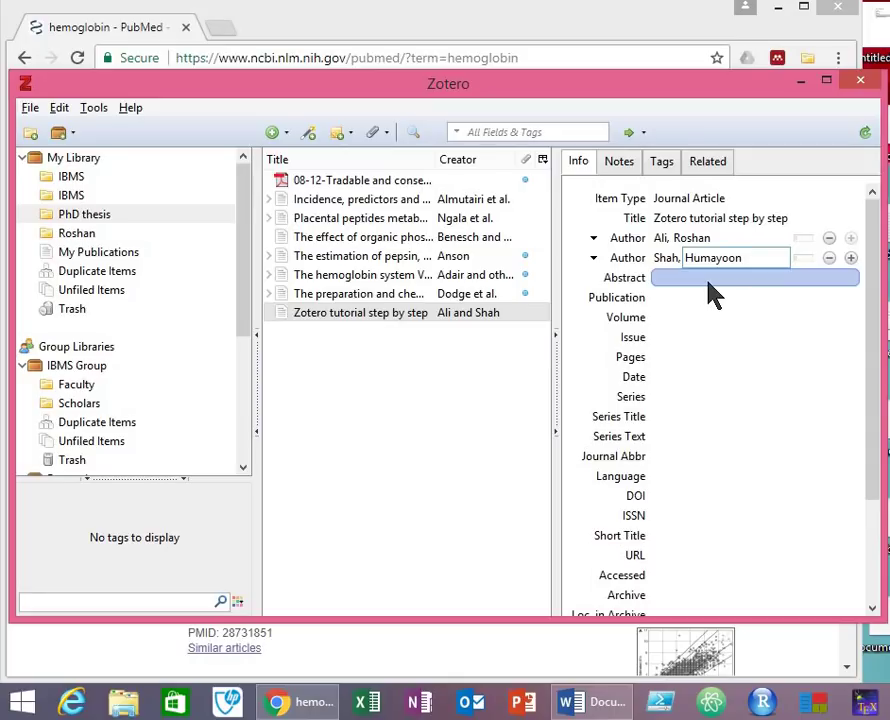
click(702, 298)
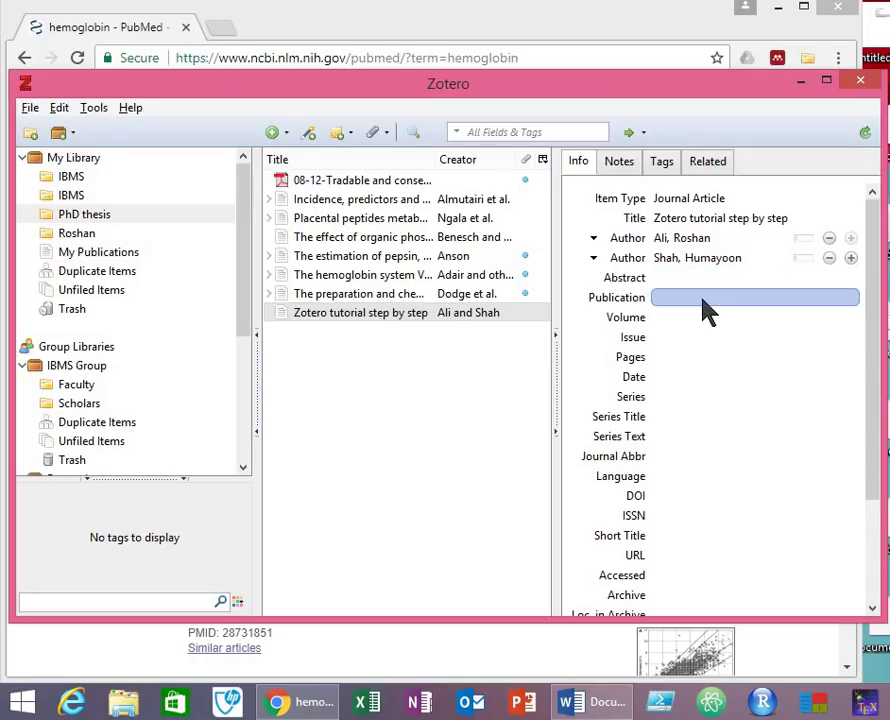
- Set the publication to Nature, volume 5, issue 3
click(702, 298)
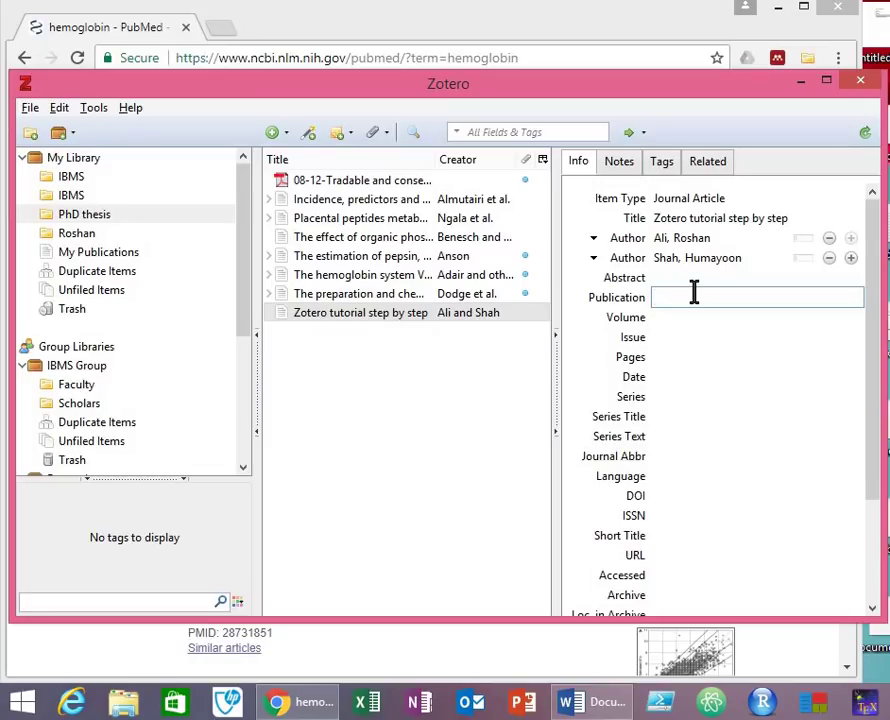
text(Nature)
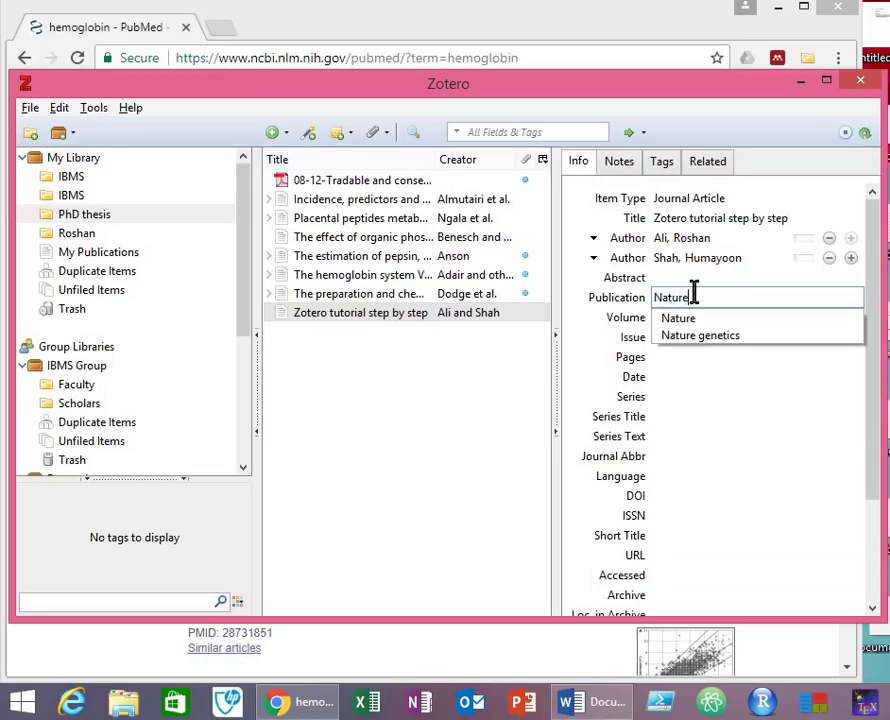
click(690, 318)
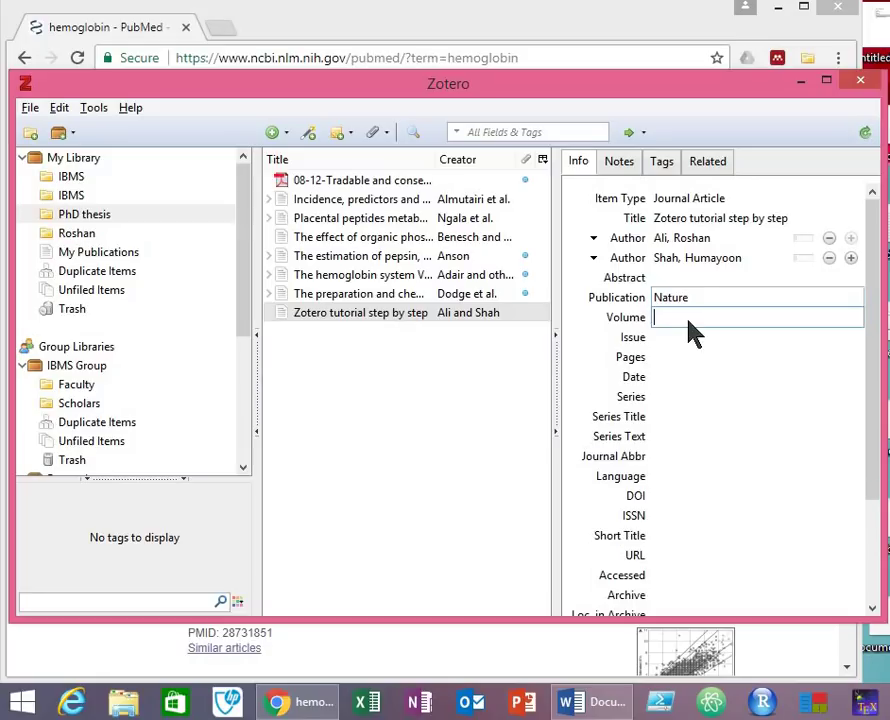
text(5)
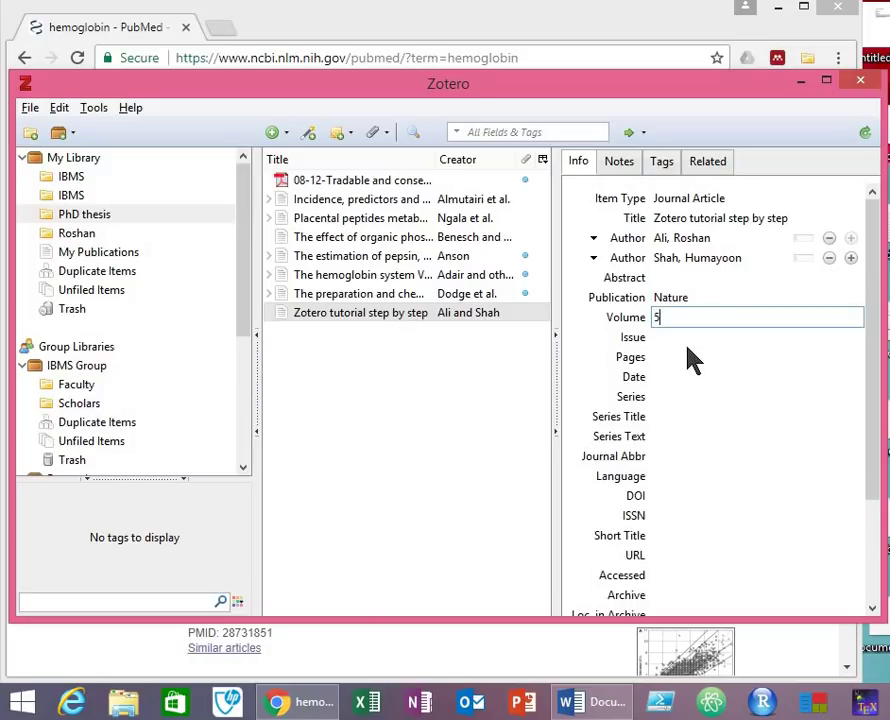
click(691, 341)
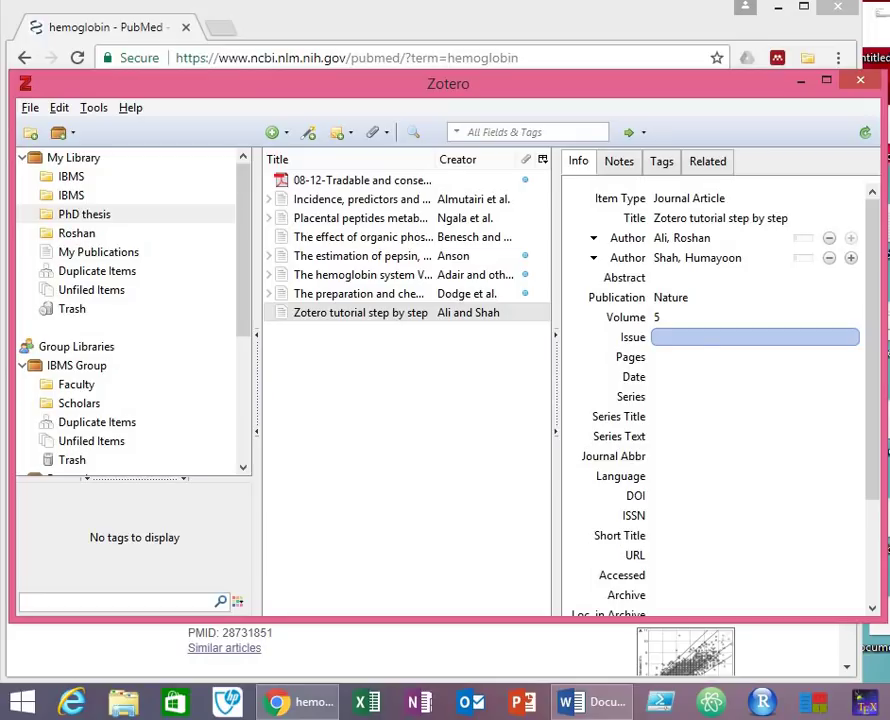
text(3)
key(Tab)
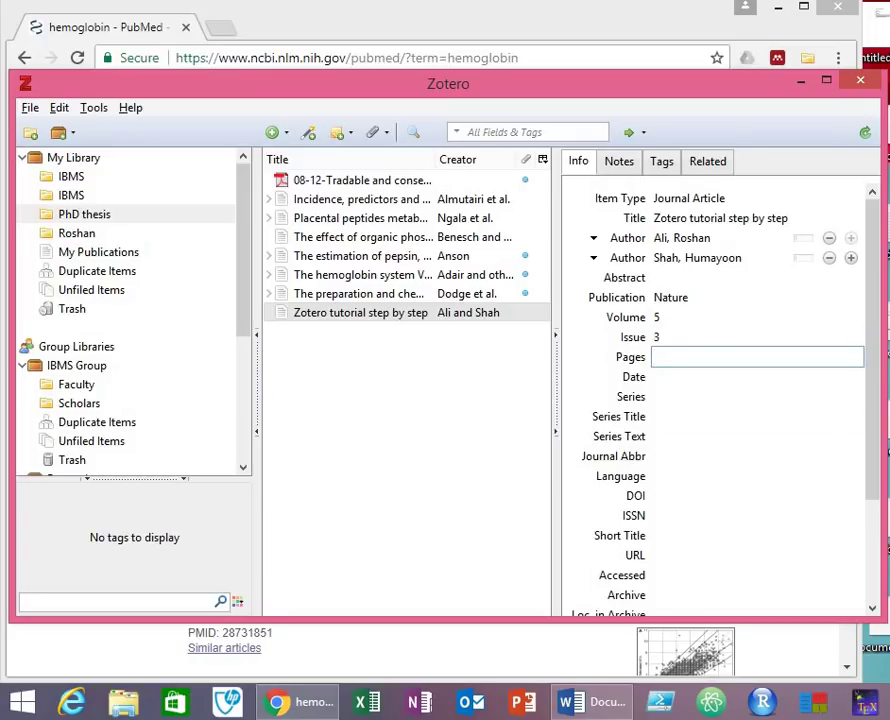
- Add pages 313-319 and date 1999, then return to the Word outline
text(313-319)
key(Return)
click(678, 376)
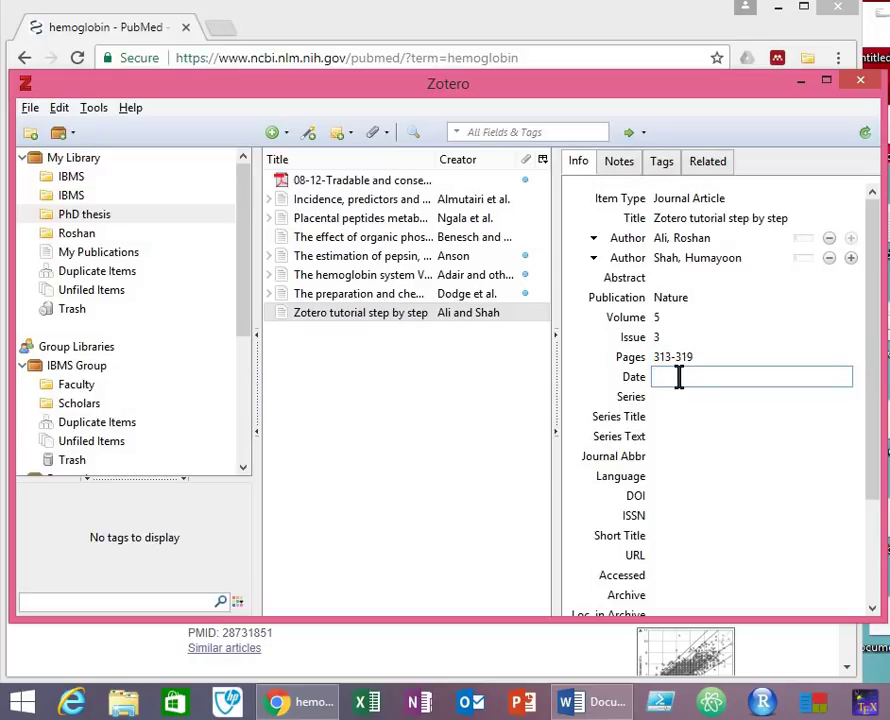
text(1999)
key(Tab)
click(361, 314)
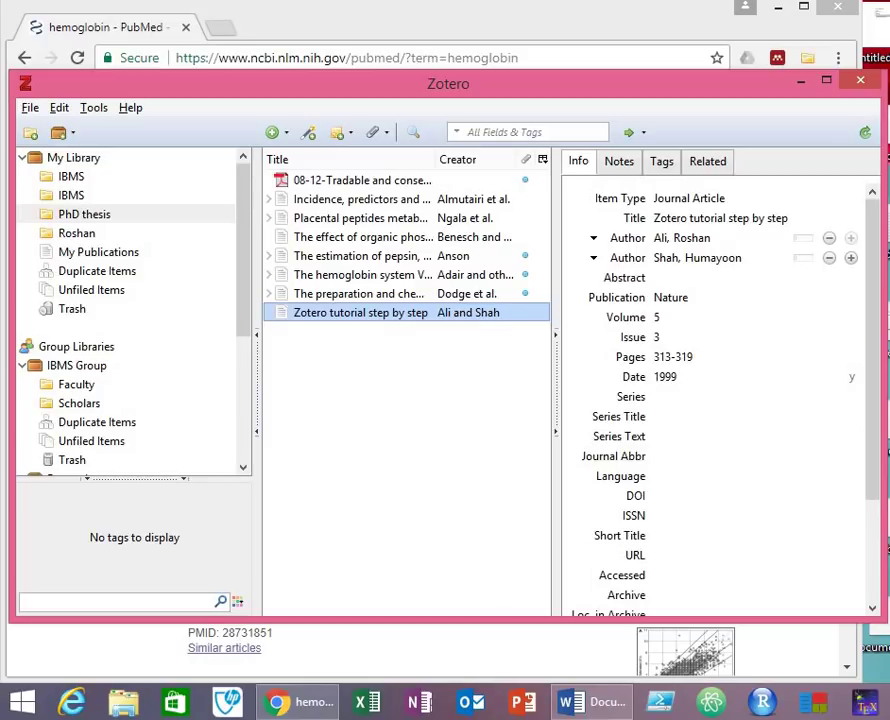
key(alt+Tab)
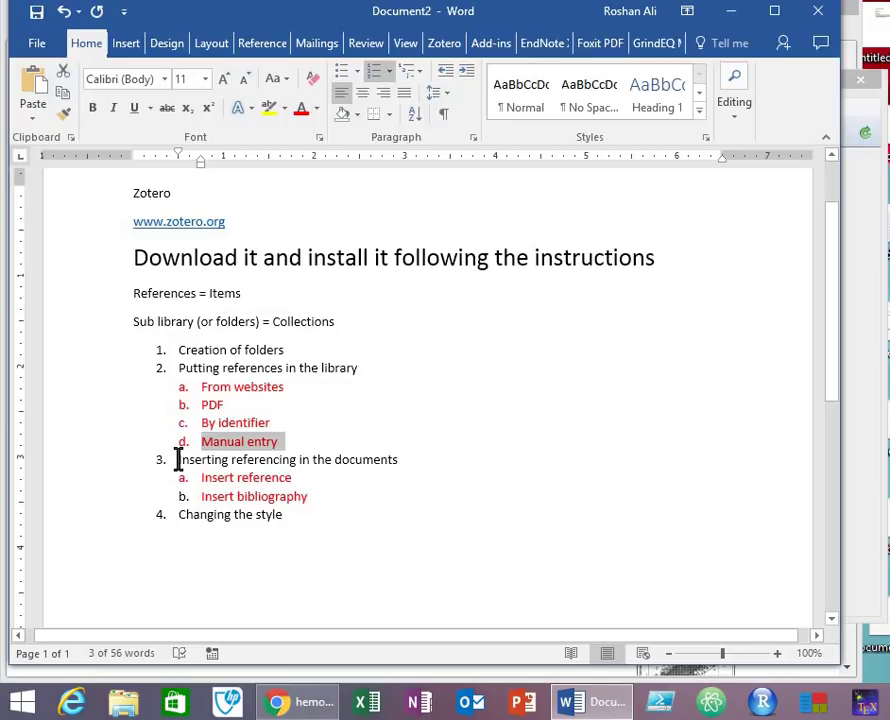
- Place the cursor after 'Putting references in the library' and show the Zotero ribbon tab
drag(179, 459, 405, 462)
click(385, 441)
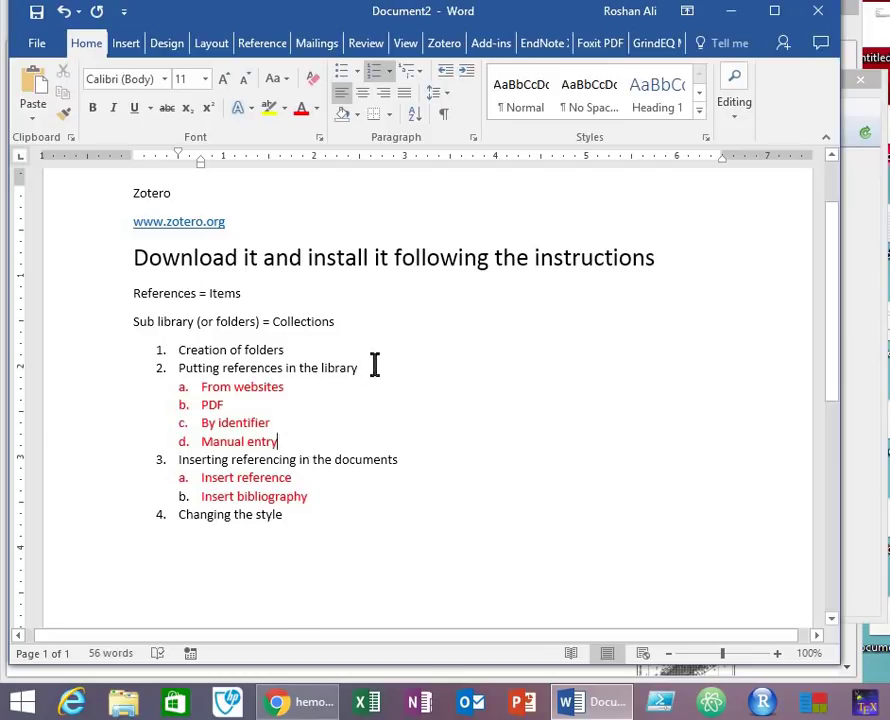
click(372, 362)
click(444, 43)
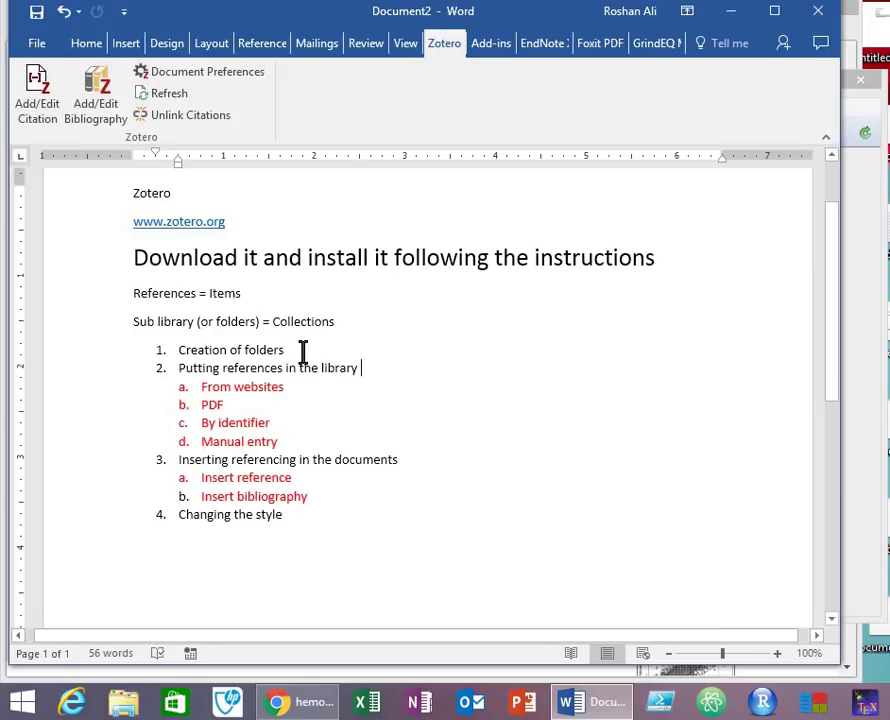
- Insert 'Zotero add in for word' as the new first numbered item above 'Creation of folders'
key(Up)
key(Home)
key(Return)
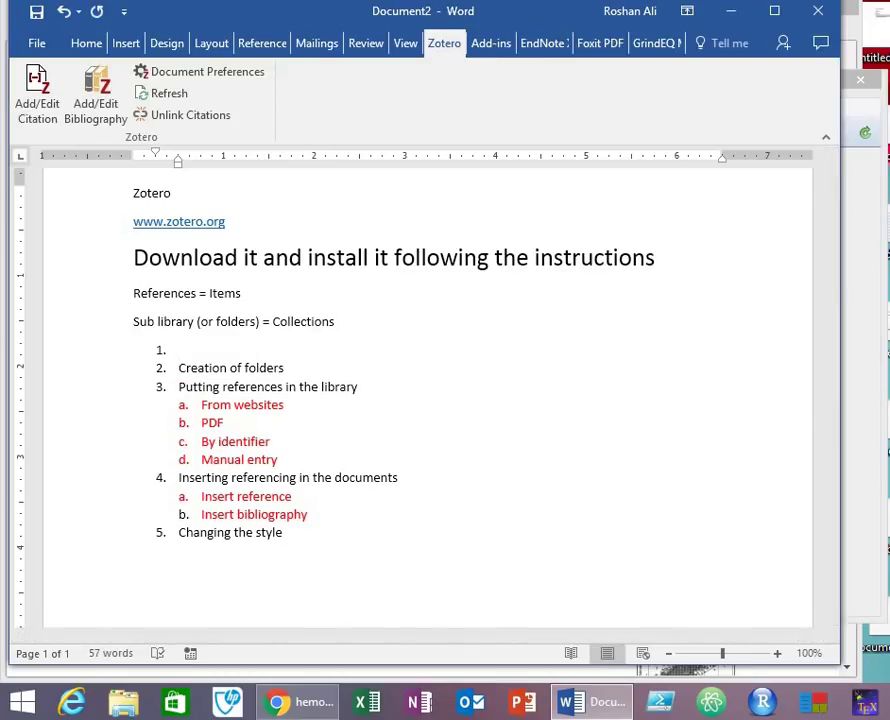
key(Up)
text(Zotero add in )
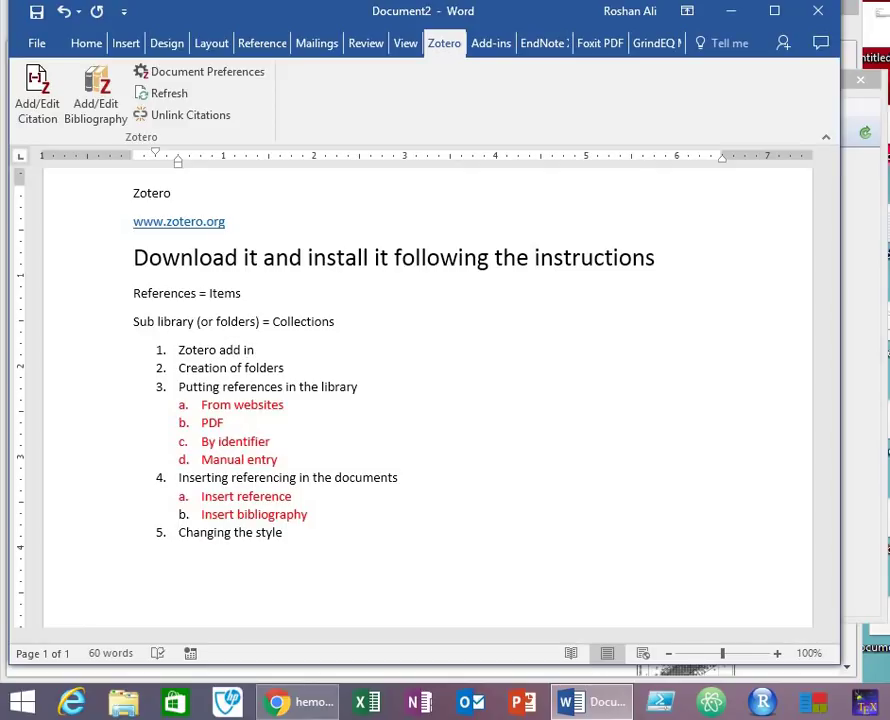
text(for word)
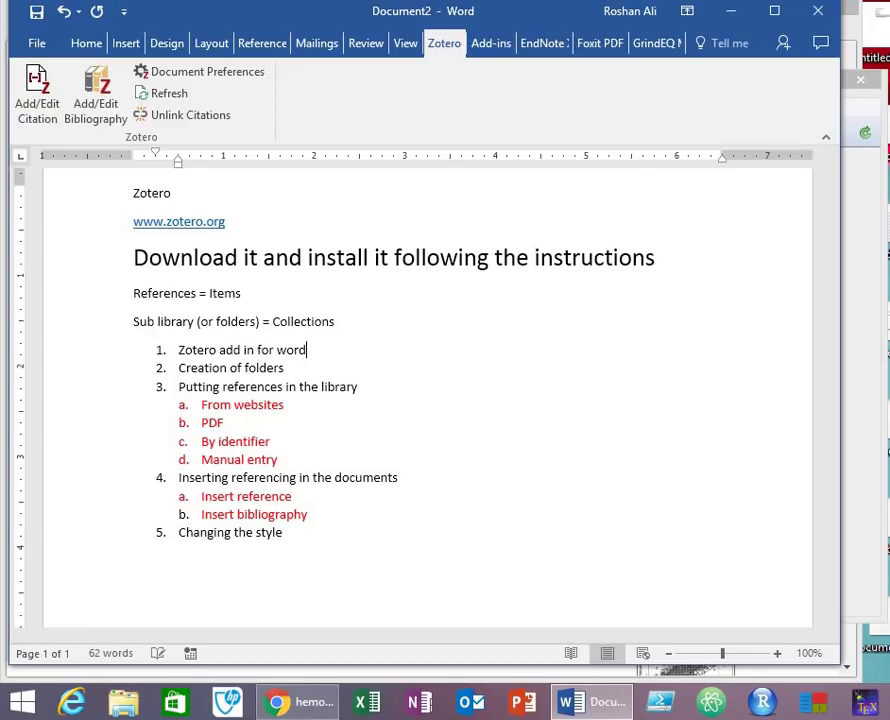
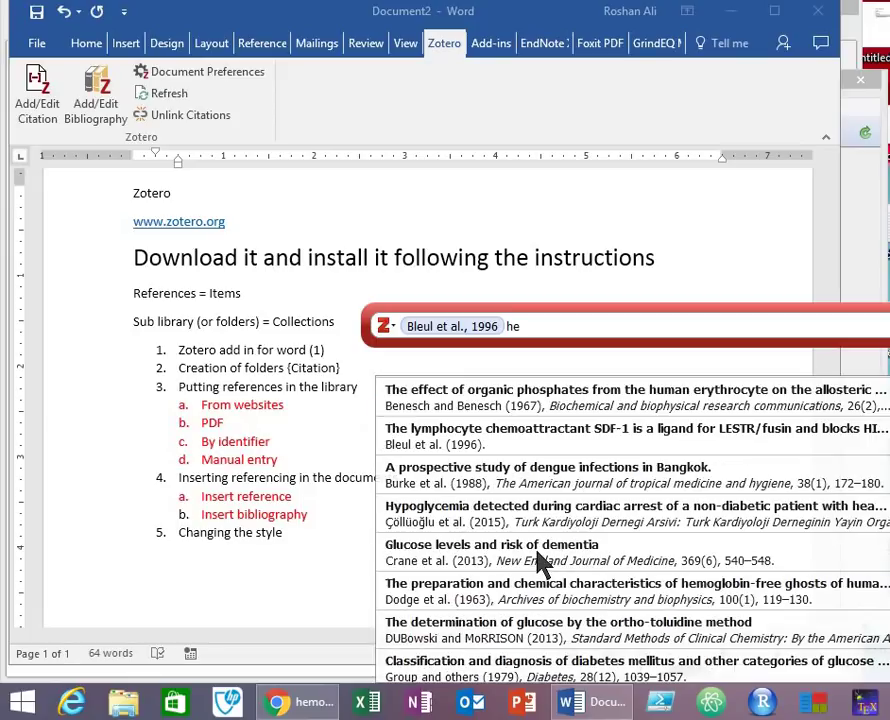
- Add DUBowski 2013 to item 2's citation, then cite Almutairi 2017, Ali and Shah 1999 and Group 1979 on item 3
click(537, 636)
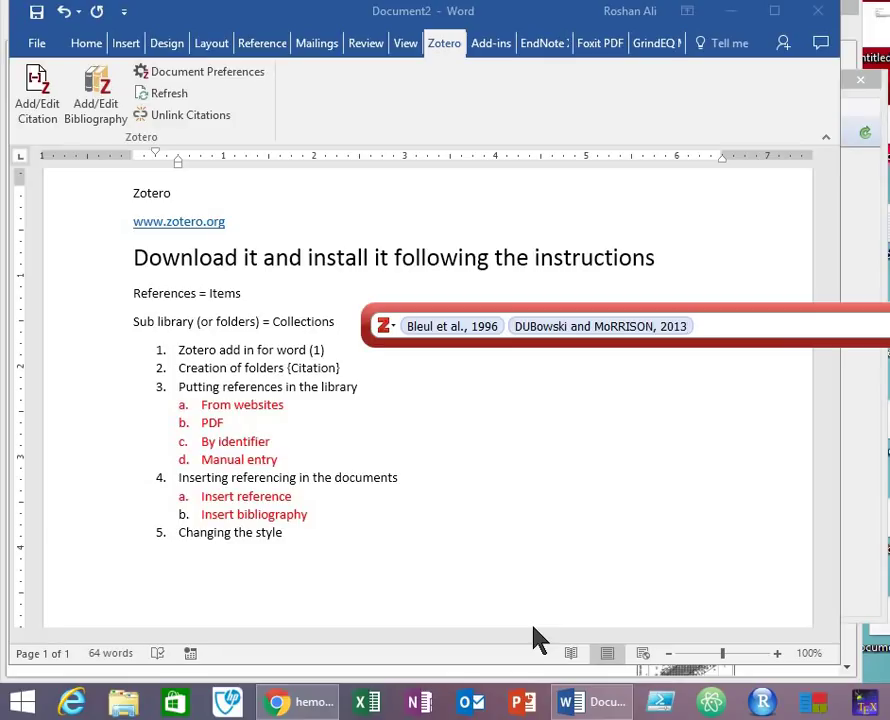
key(Return)
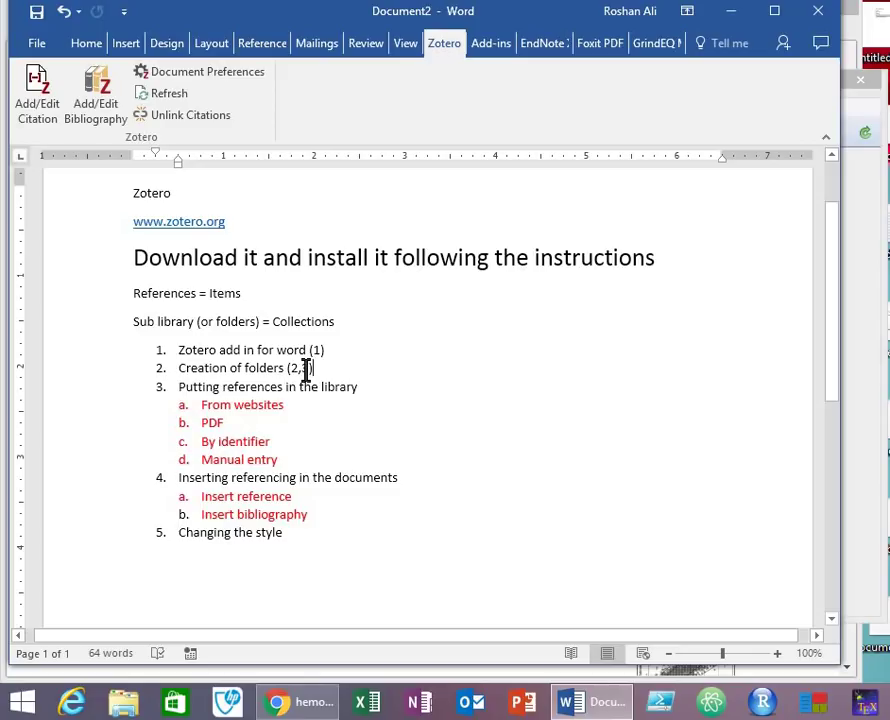
click(383, 393)
click(37, 95)
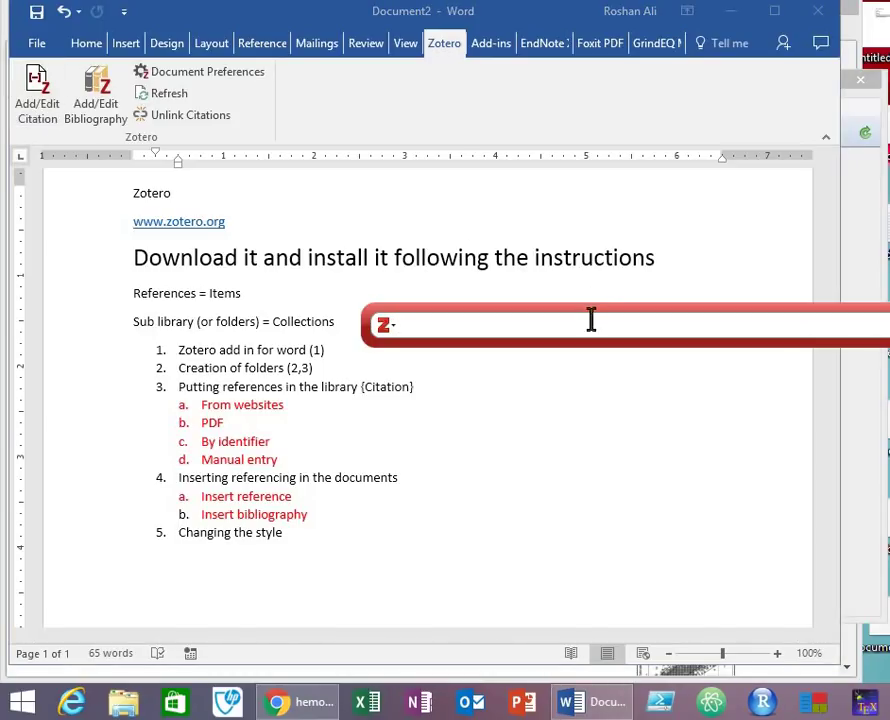
text(2017)
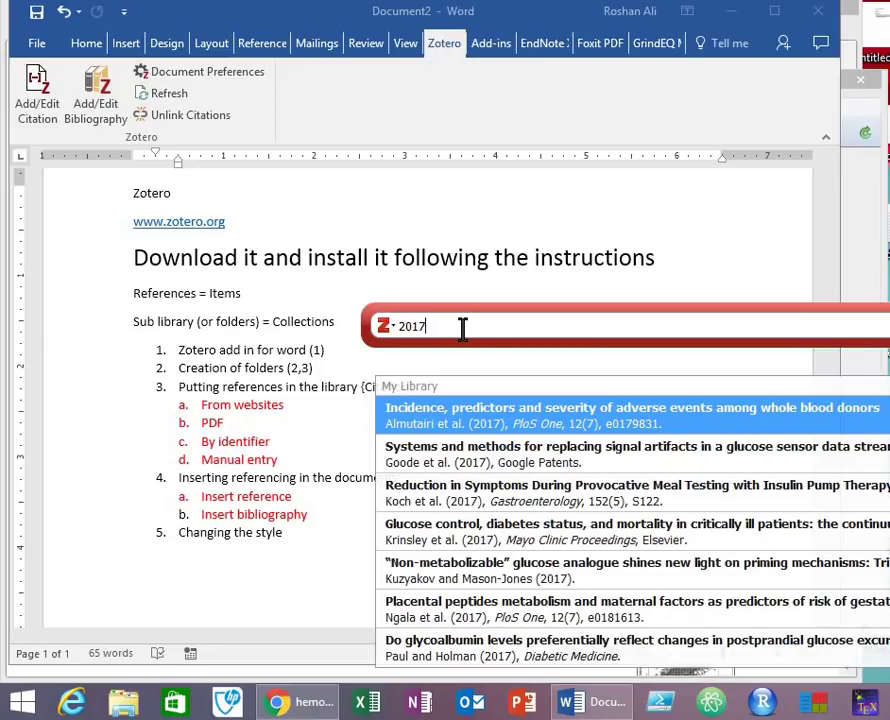
click(520, 426)
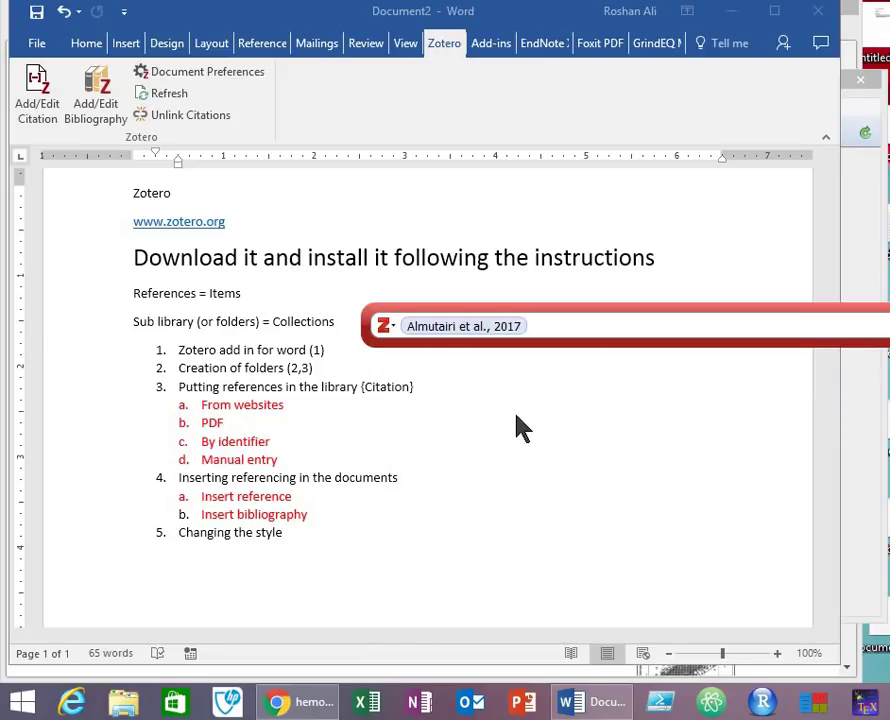
text(natu)
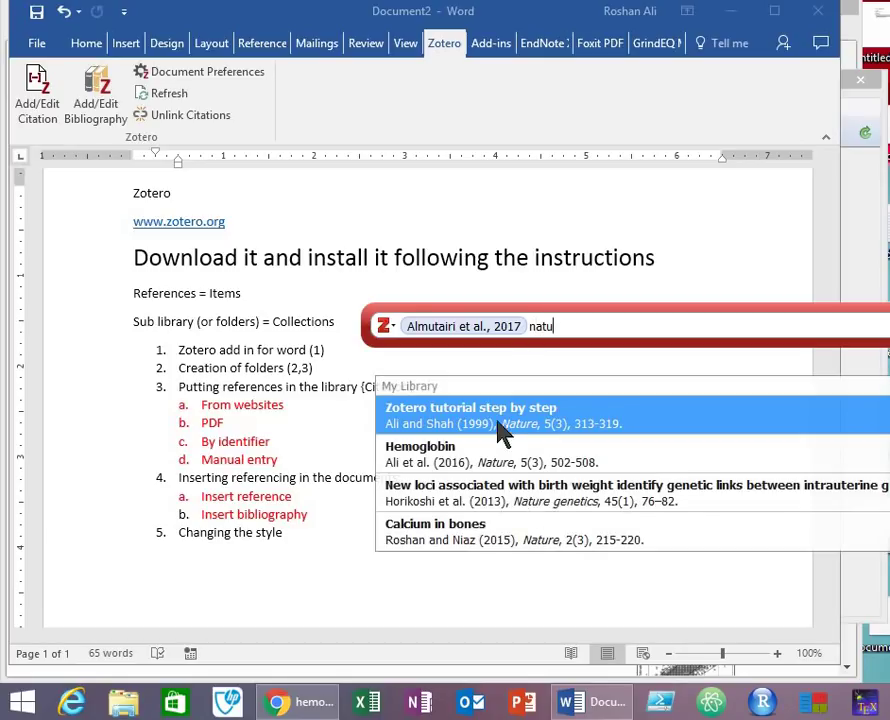
click(499, 426)
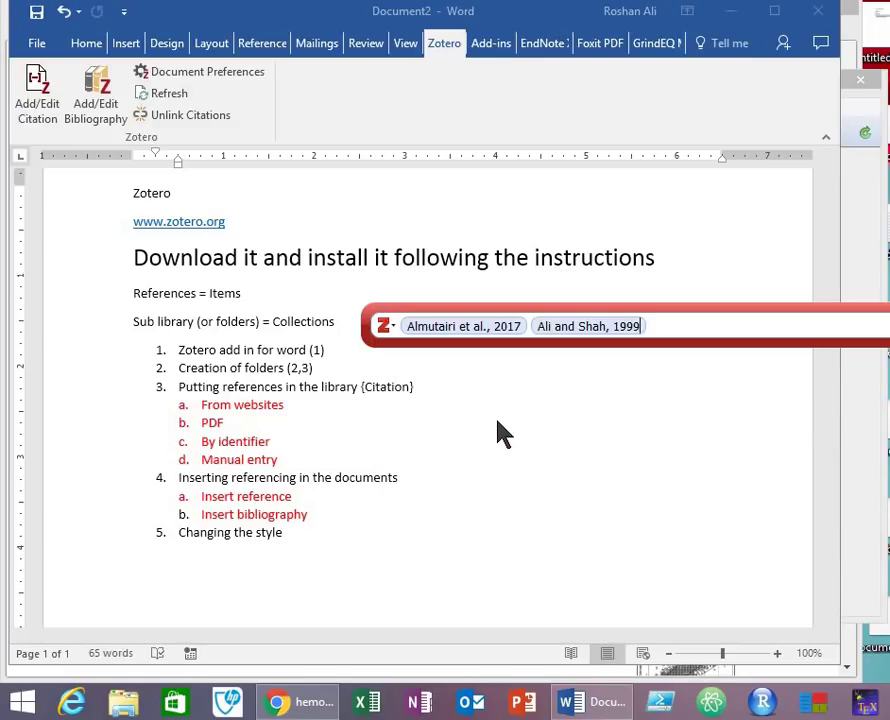
text(glucose)
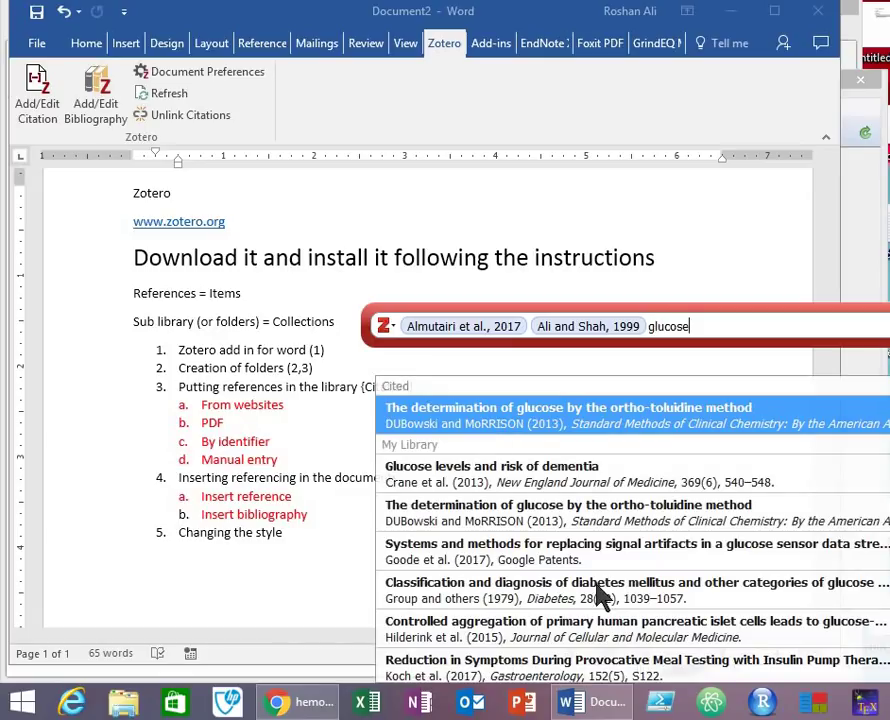
click(600, 370)
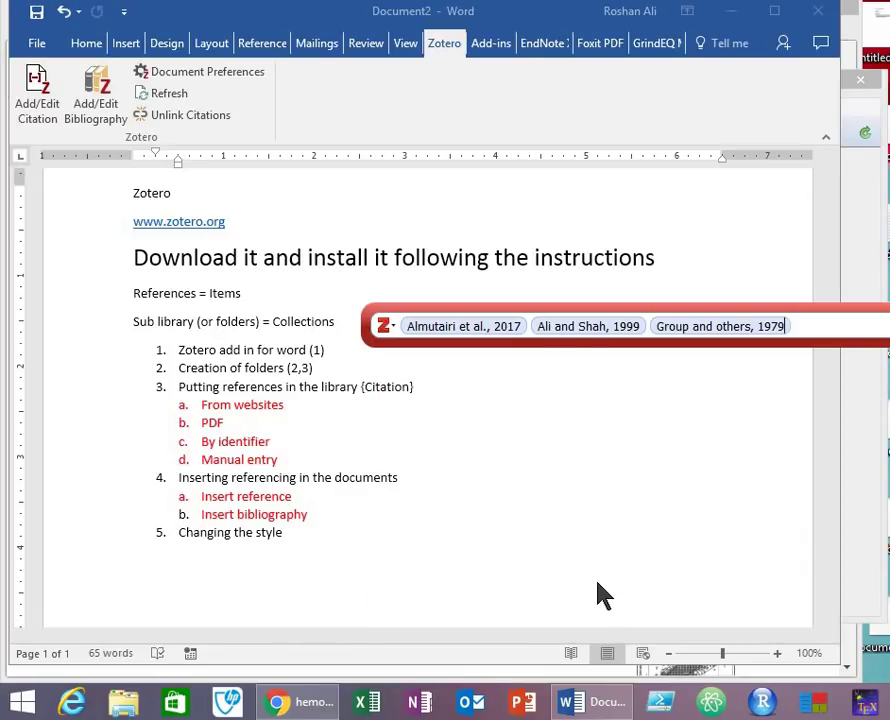
key(Return)
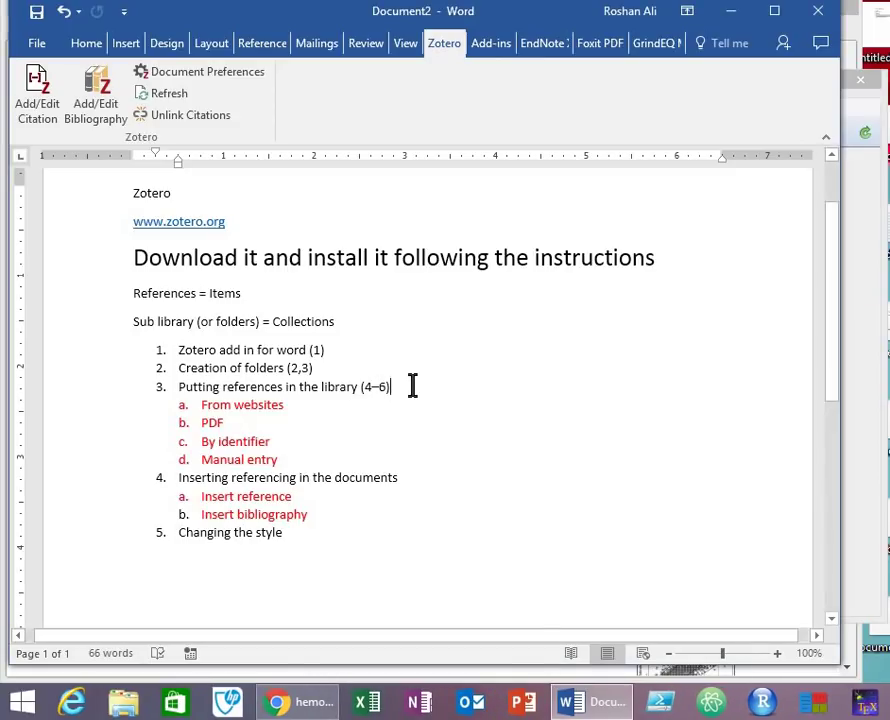
- End the numbered outline list and insert the Zotero bibliography of cited references below it
scroll(413, 425, down, 10)
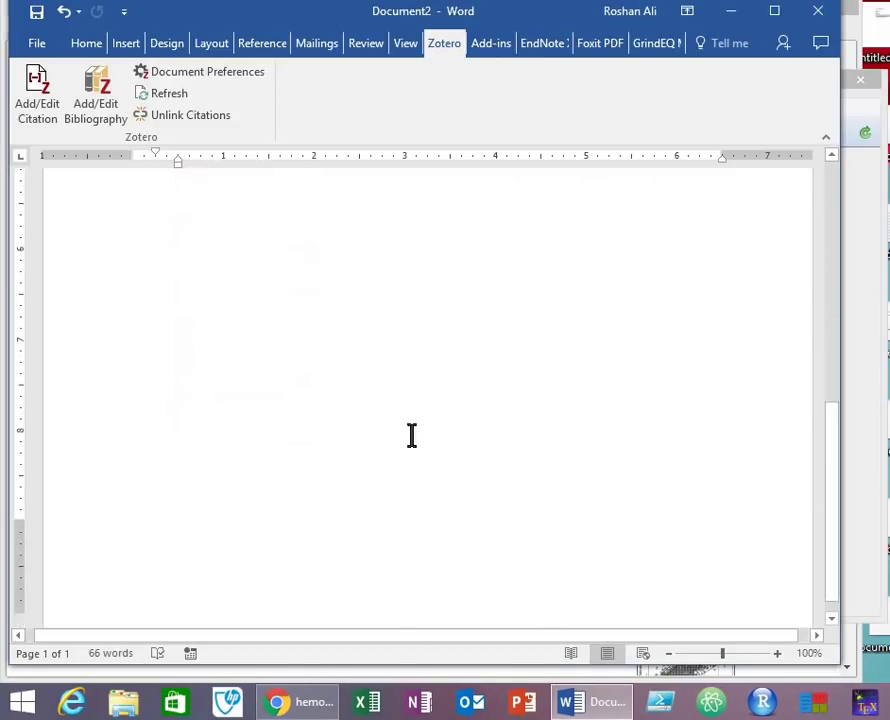
scroll(408, 440, up, 5)
scroll(406, 447, down, 6)
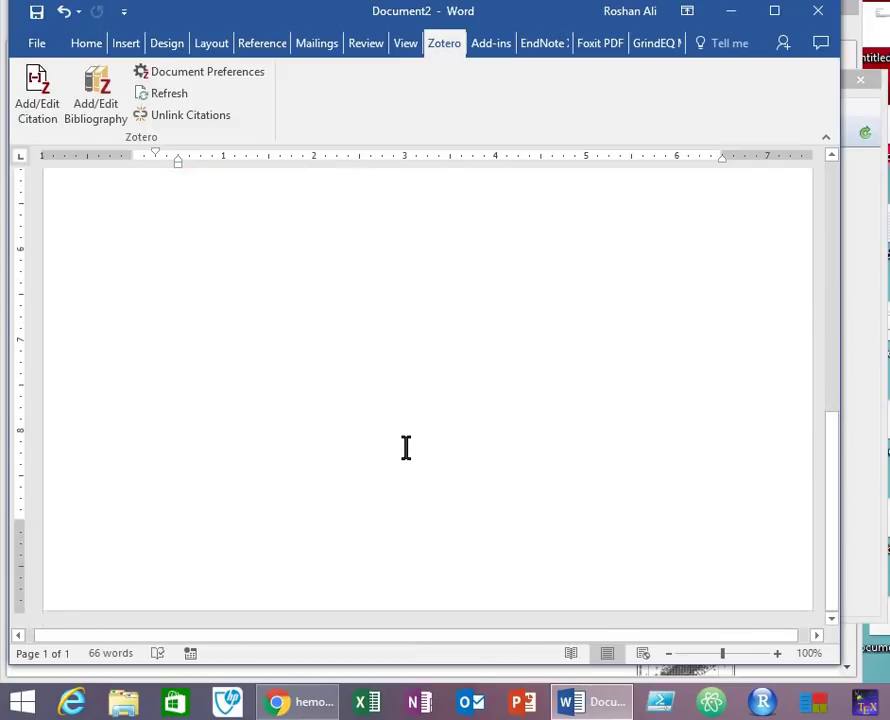
scroll(406, 447, up, 5)
scroll(406, 447, down, 5)
scroll(406, 447, up, 5)
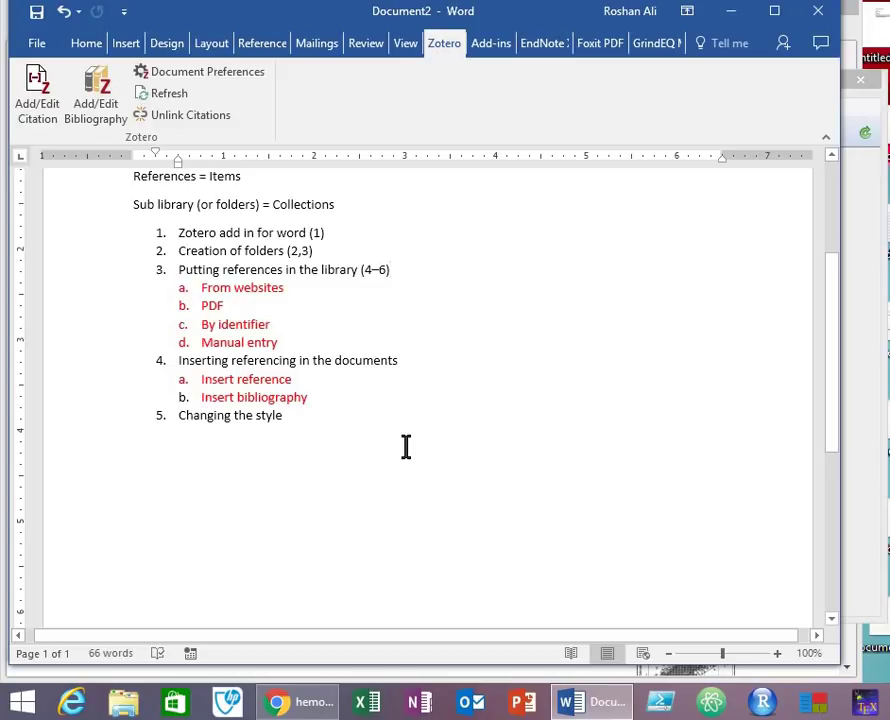
scroll(406, 447, up, 1)
triple_click(288, 442)
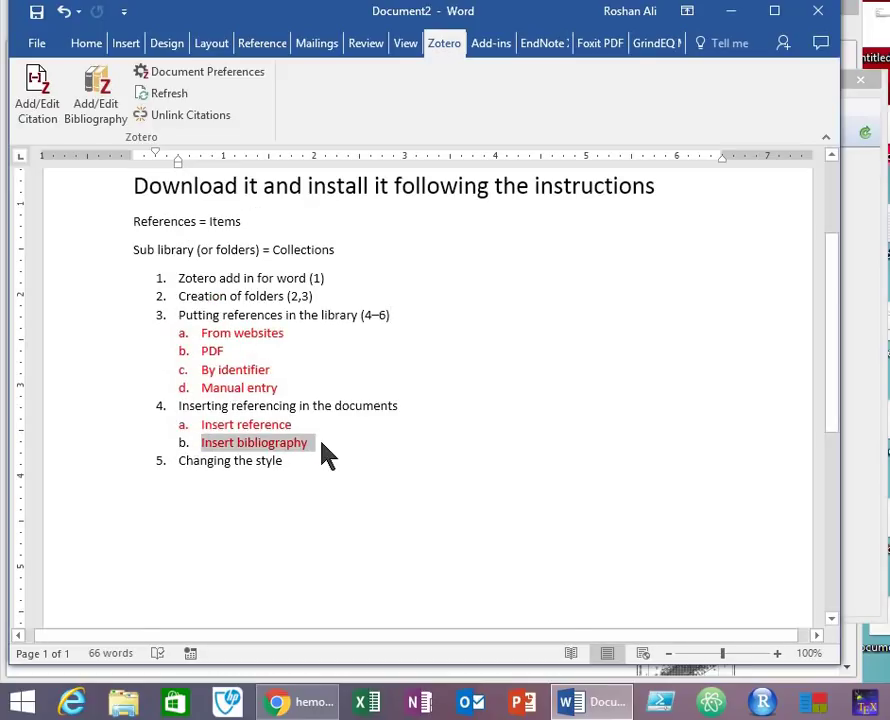
click(304, 518)
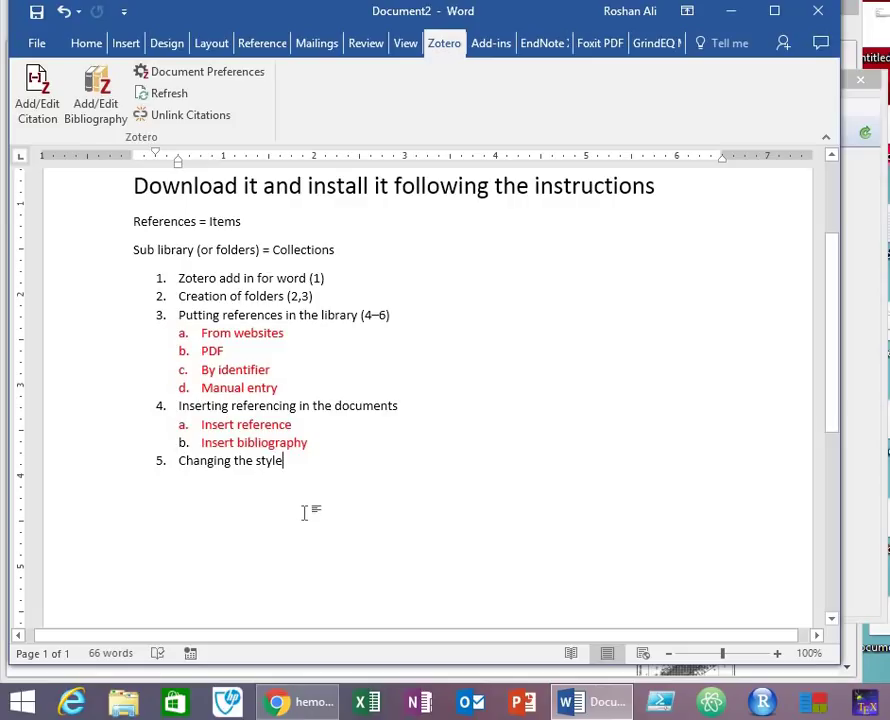
key(Return)
key(Return)
key(Return)
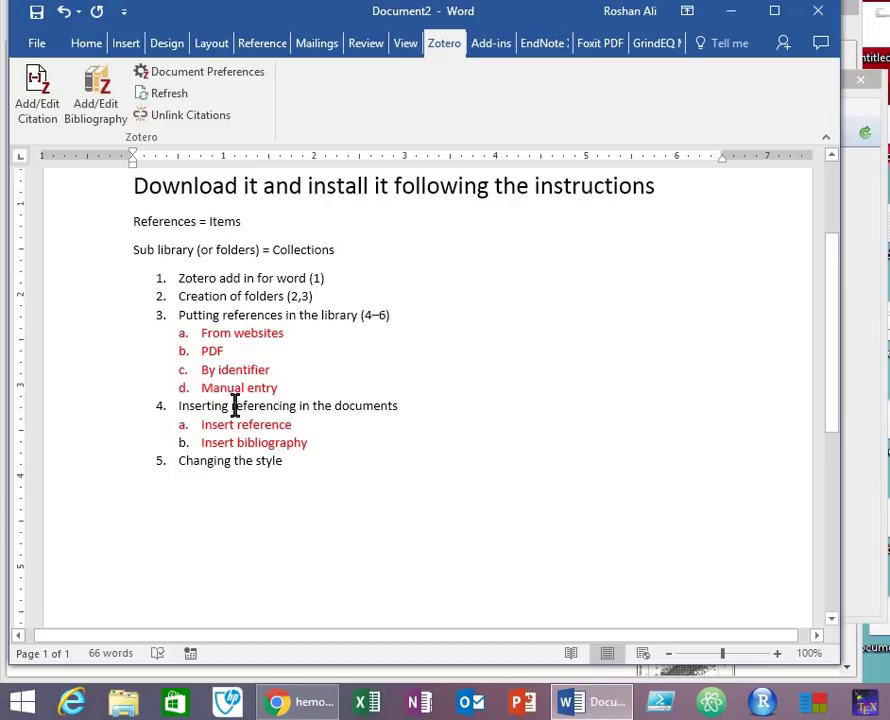
click(100, 118)
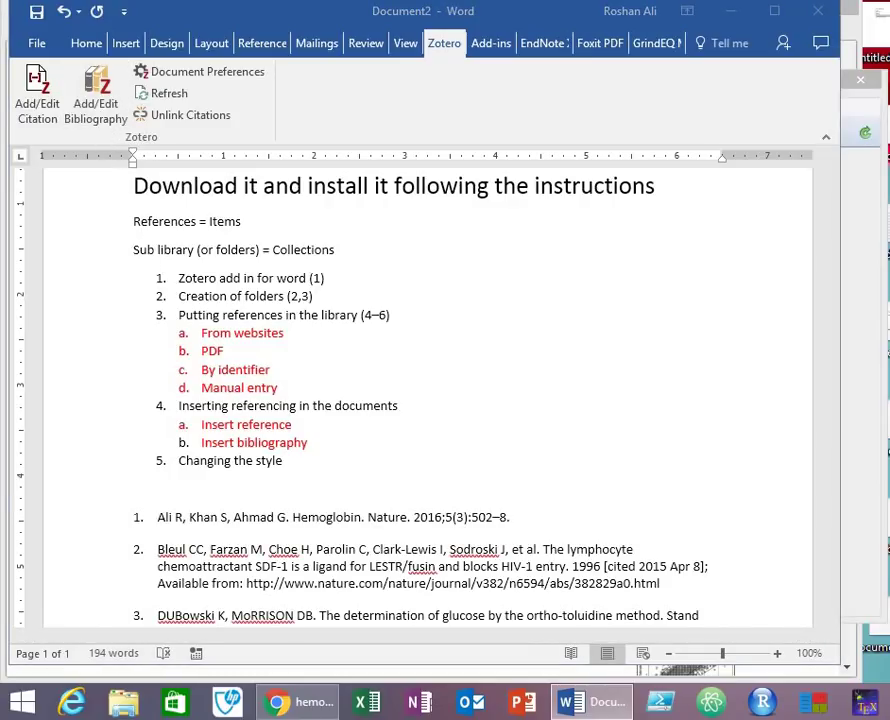
scroll(350, 490, down, 5)
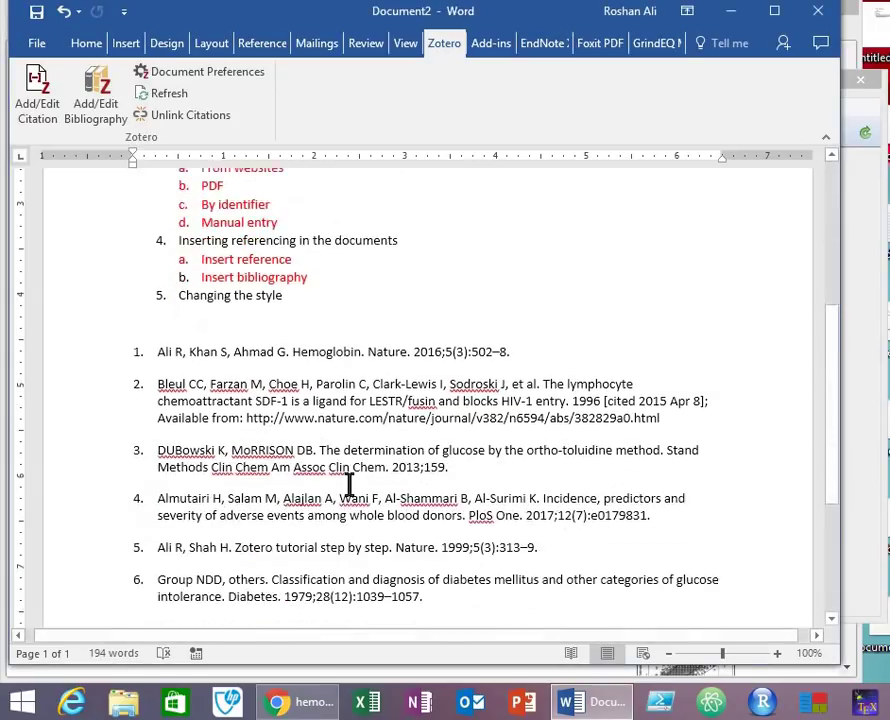
scroll(350, 488, up, 2)
scroll(349, 485, up, 3)
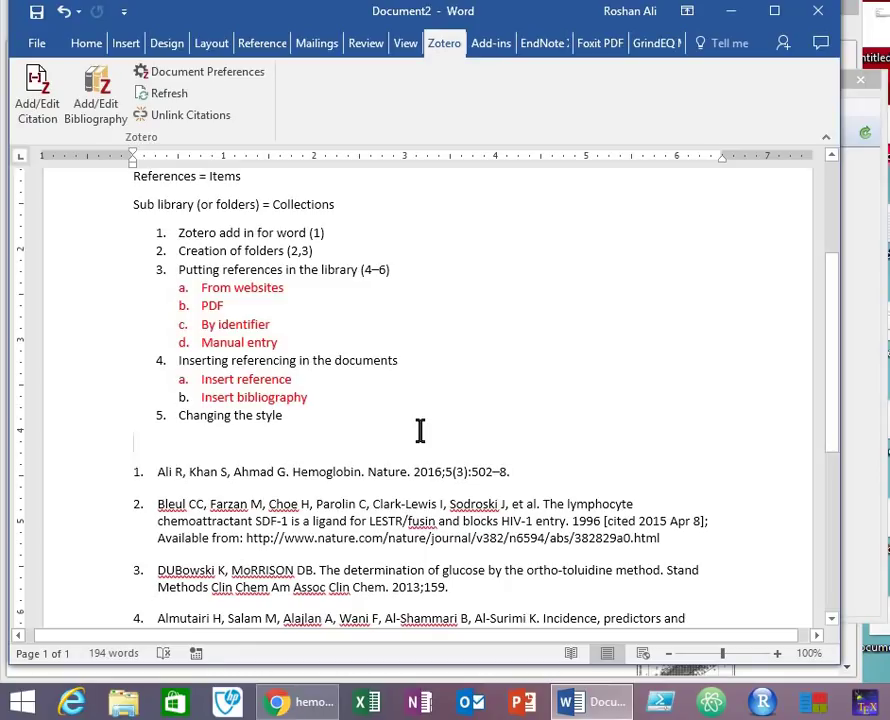
- Add a bold 'References' heading above the bibliography
text(Ref)
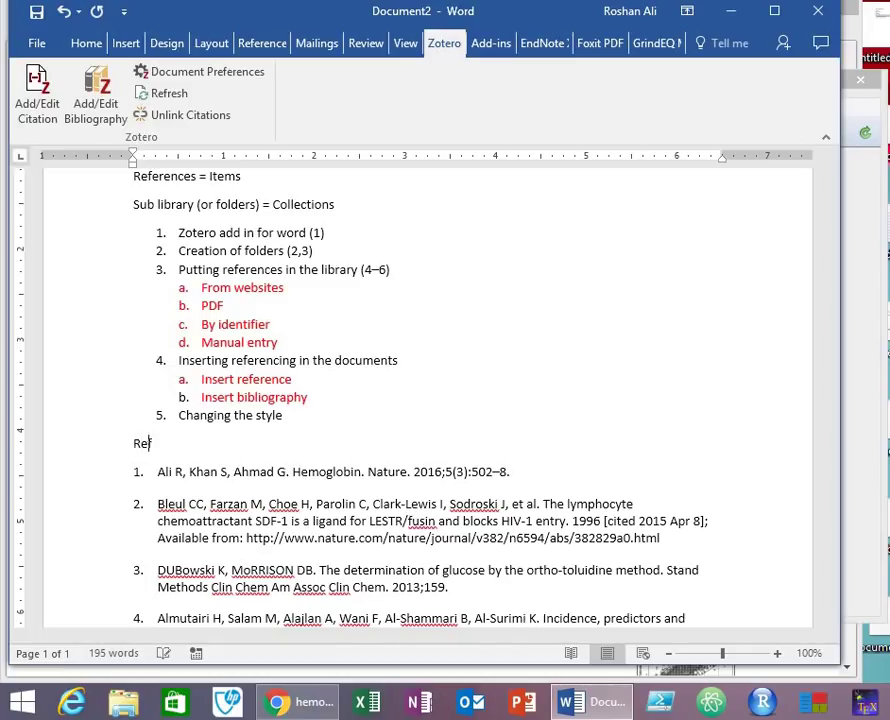
text(erences)
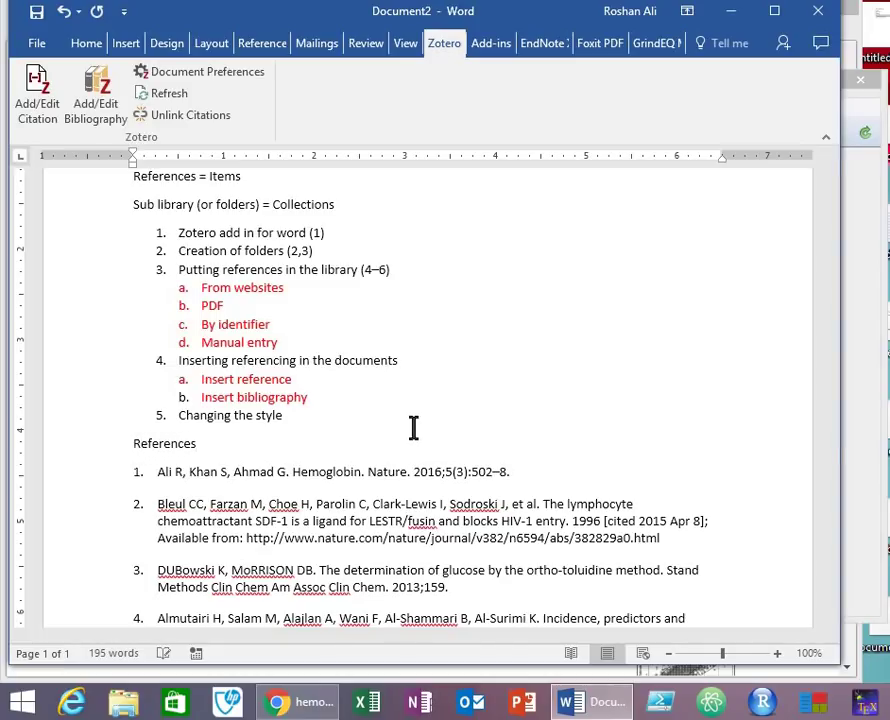
double_click(222, 446)
key(ctrl+b)
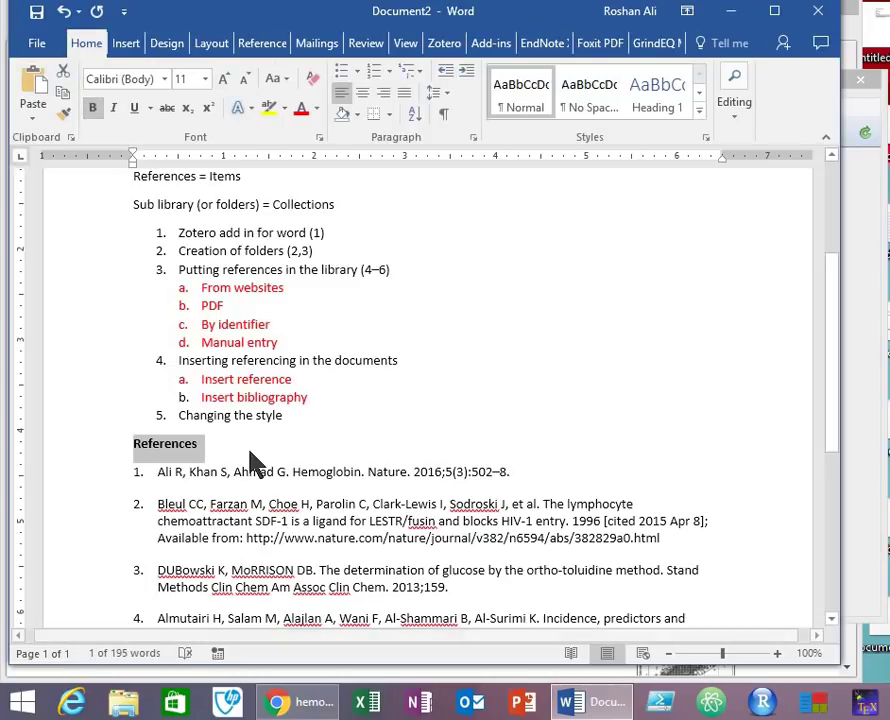
key(Right)
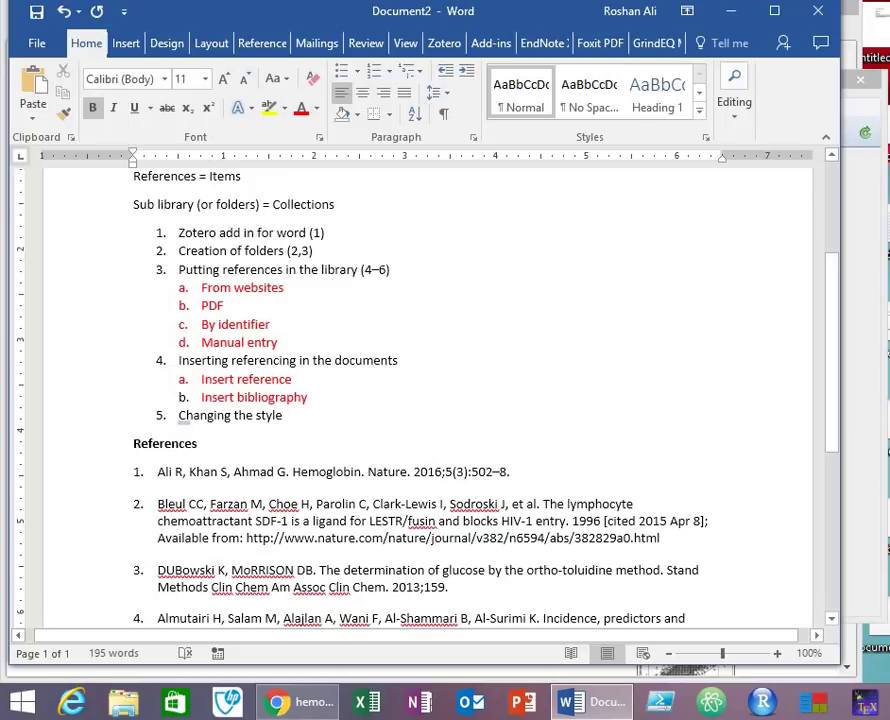
drag(184, 416, 310, 425)
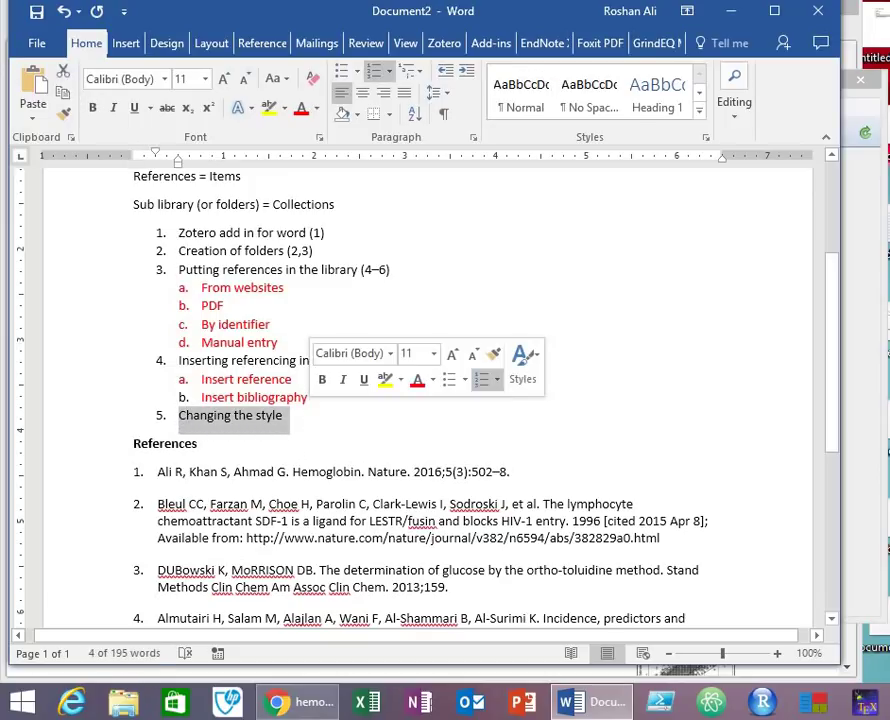
- Switch the document's citation style to Nature
click(445, 45)
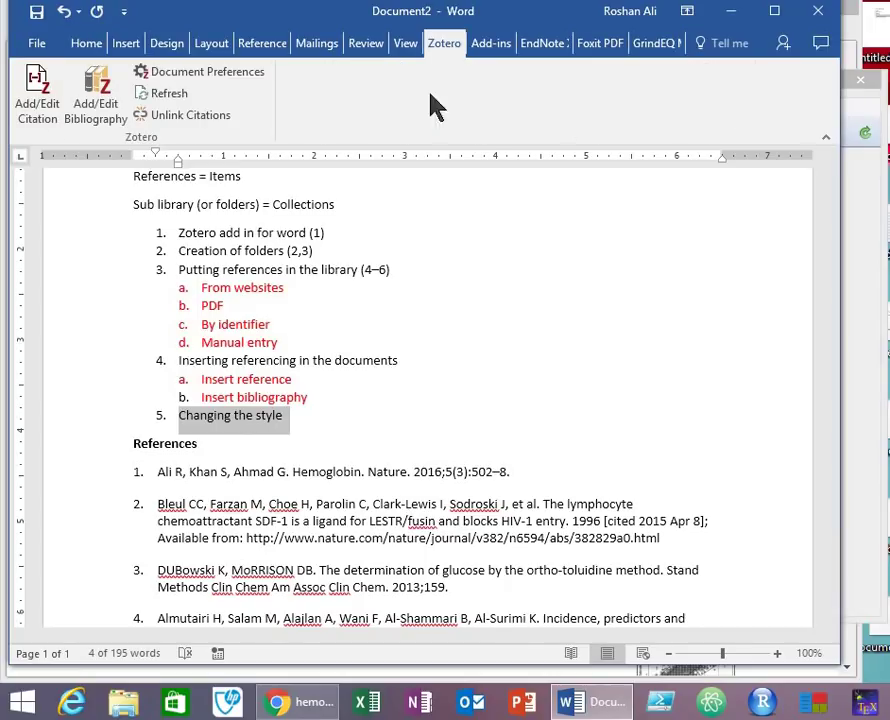
click(200, 78)
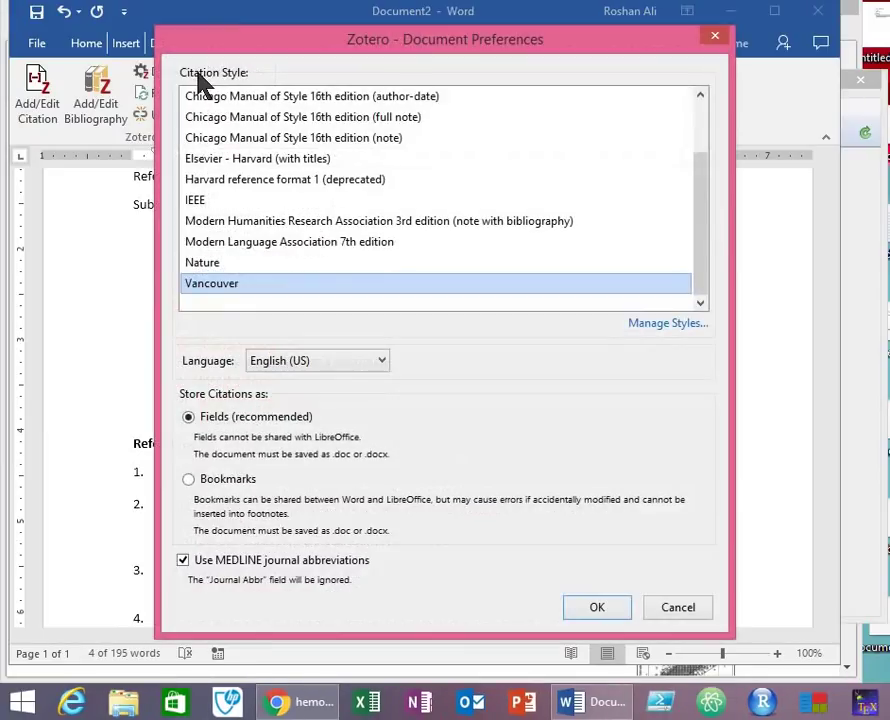
click(208, 266)
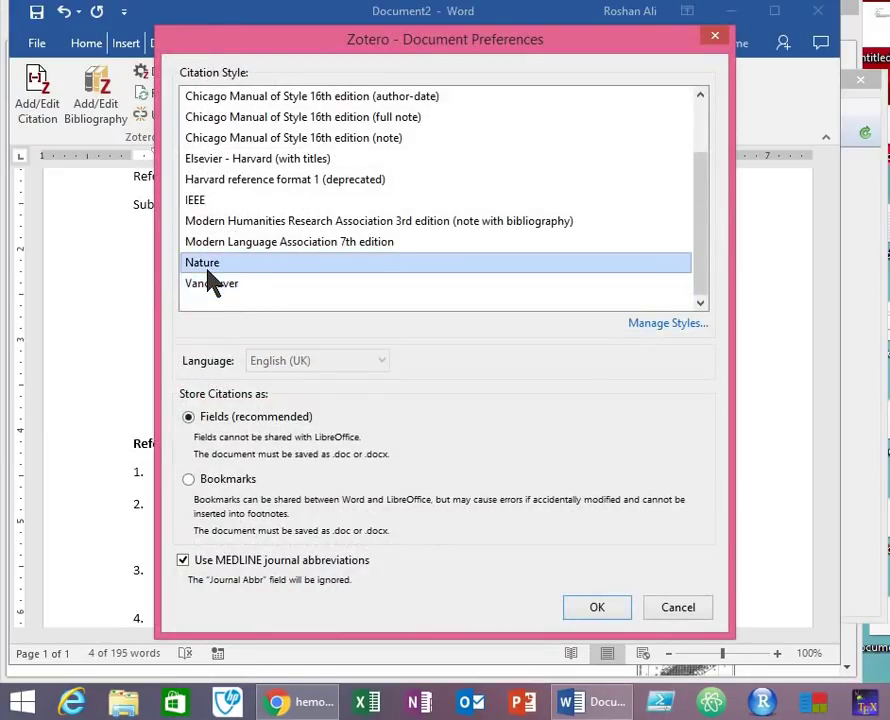
click(592, 610)
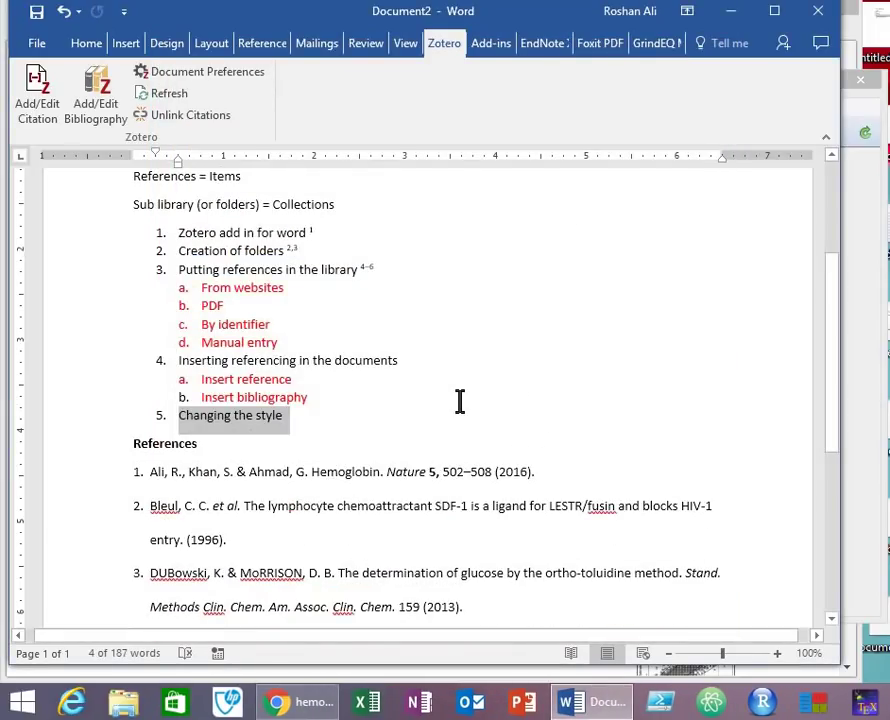
- Keep Nature style and browse Zotero's online repository for additional citation styles
click(235, 85)
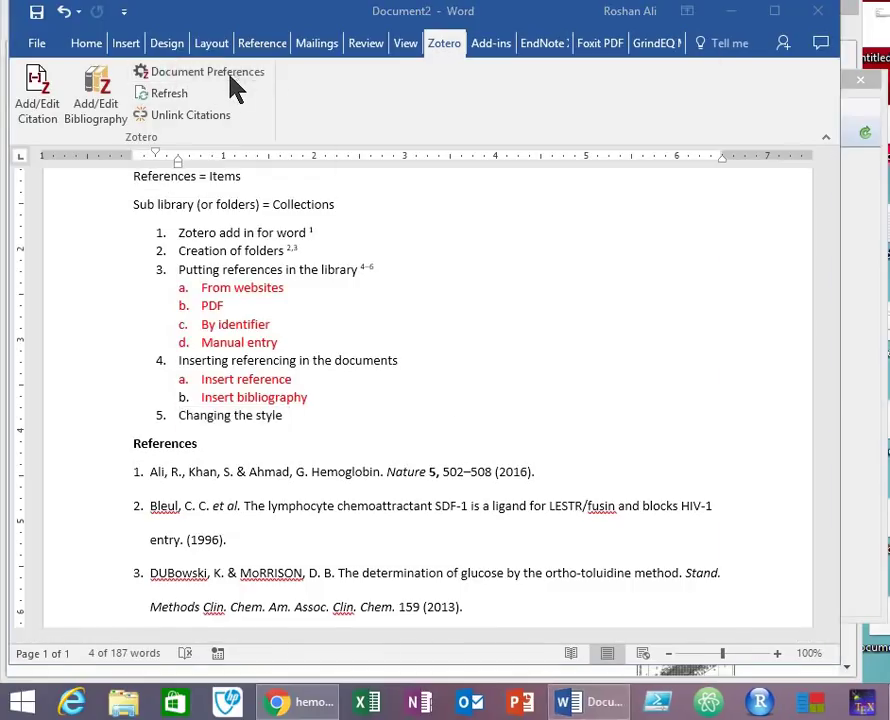
scroll(308, 242, down, 1)
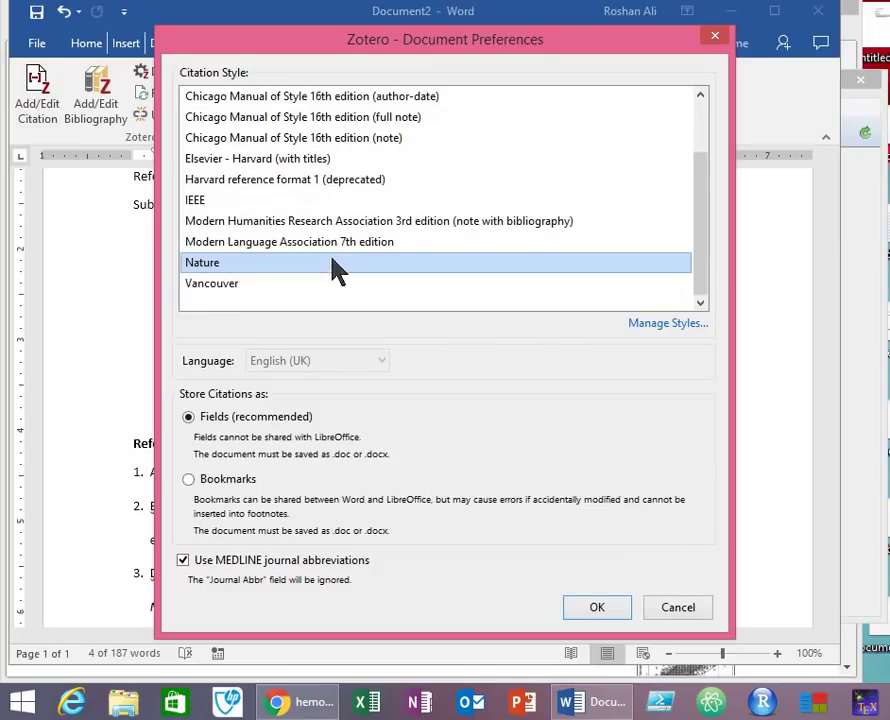
key(Return)
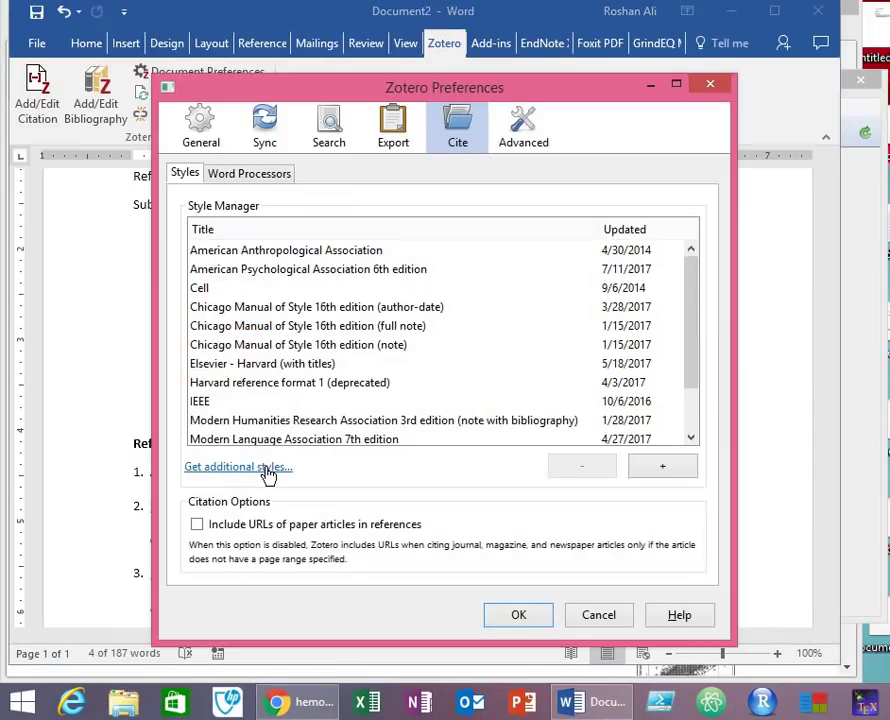
click(268, 476)
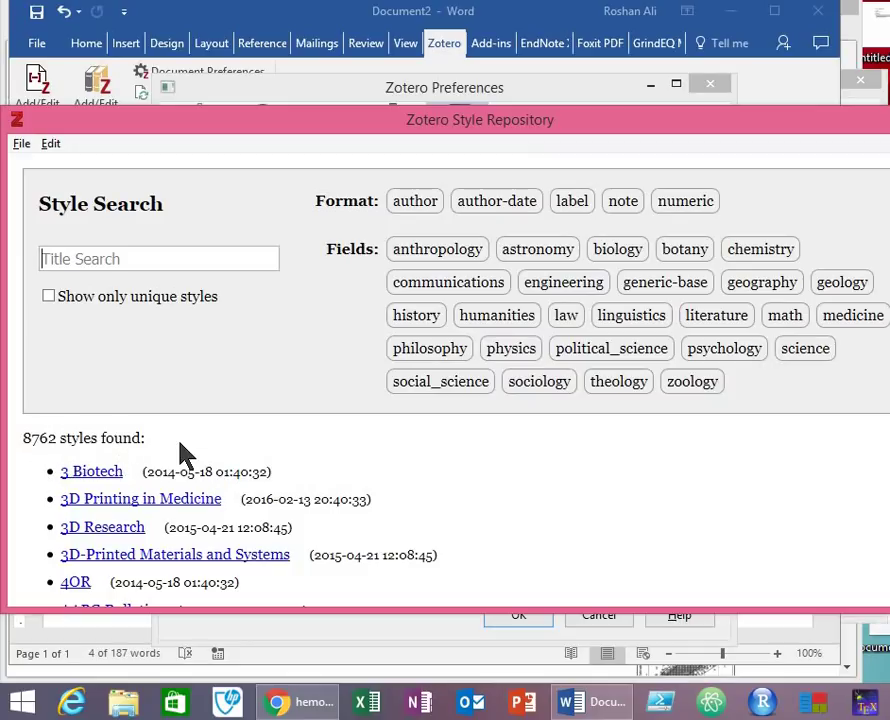
- Search the style repository for 'harvard', install Emerald - Harvard and select it among installed styles
scroll(184, 455, down, 5)
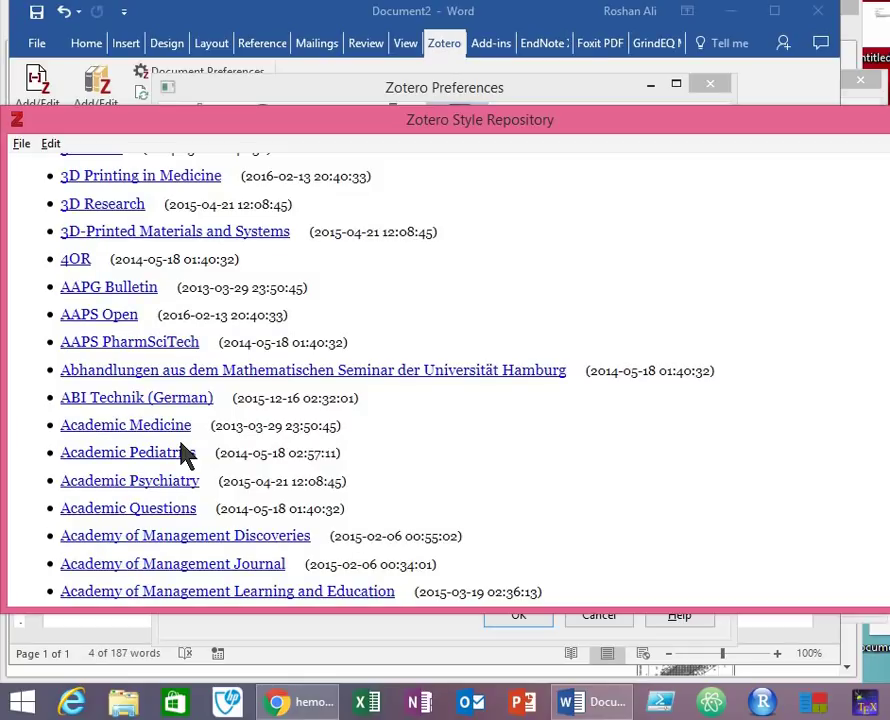
scroll(184, 455, up, 3)
scroll(516, 476, up, 2)
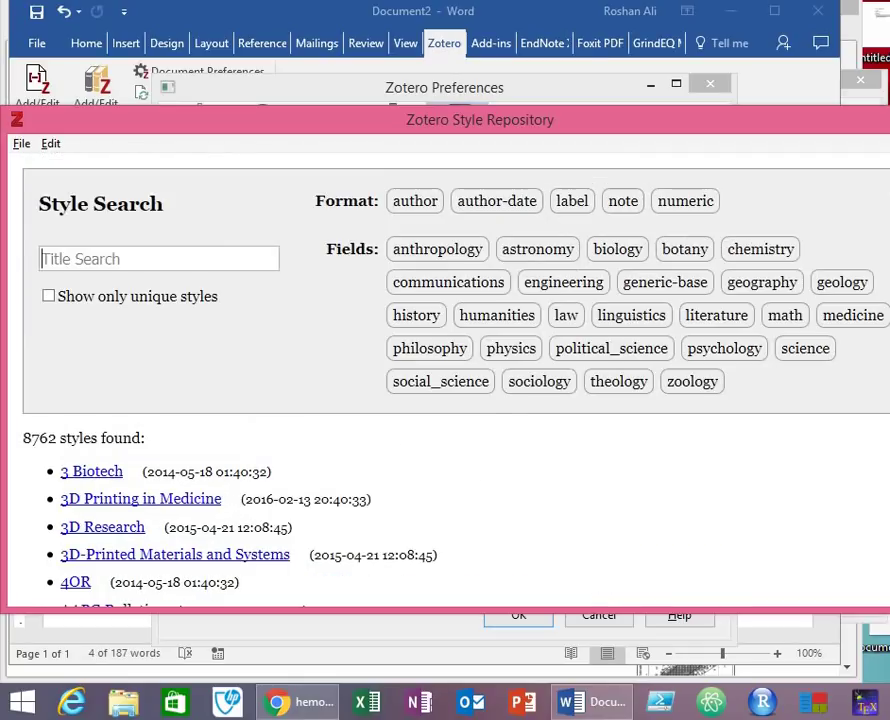
click(196, 258)
text(har)
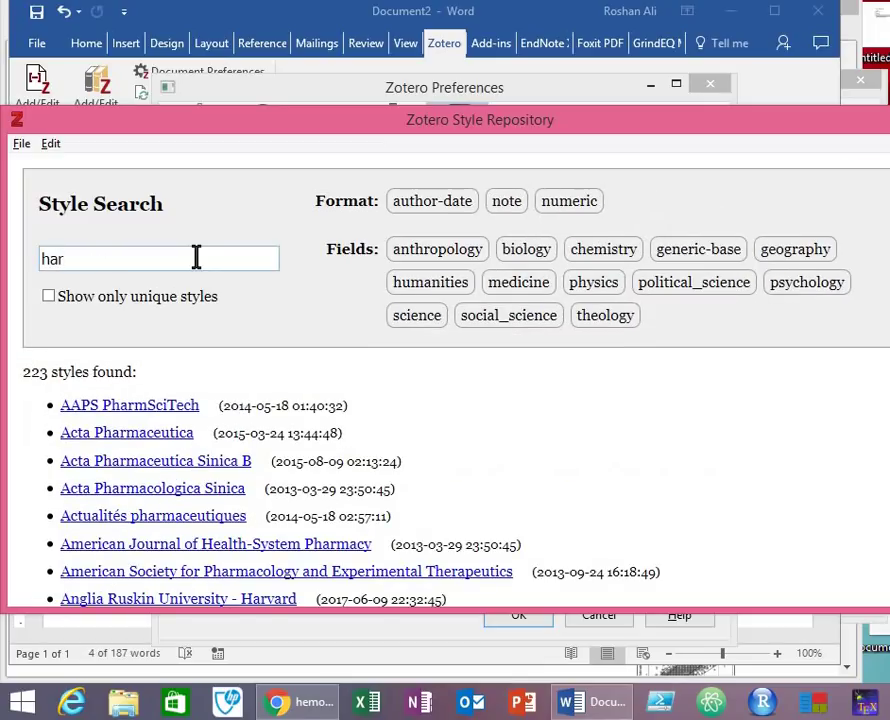
text(vard)
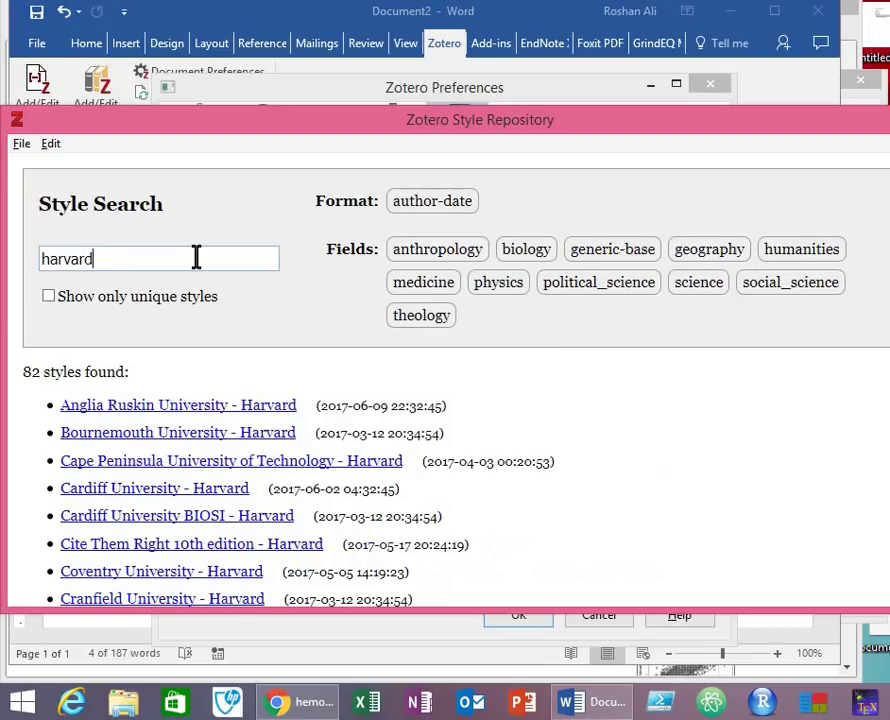
scroll(196, 258, down, 3)
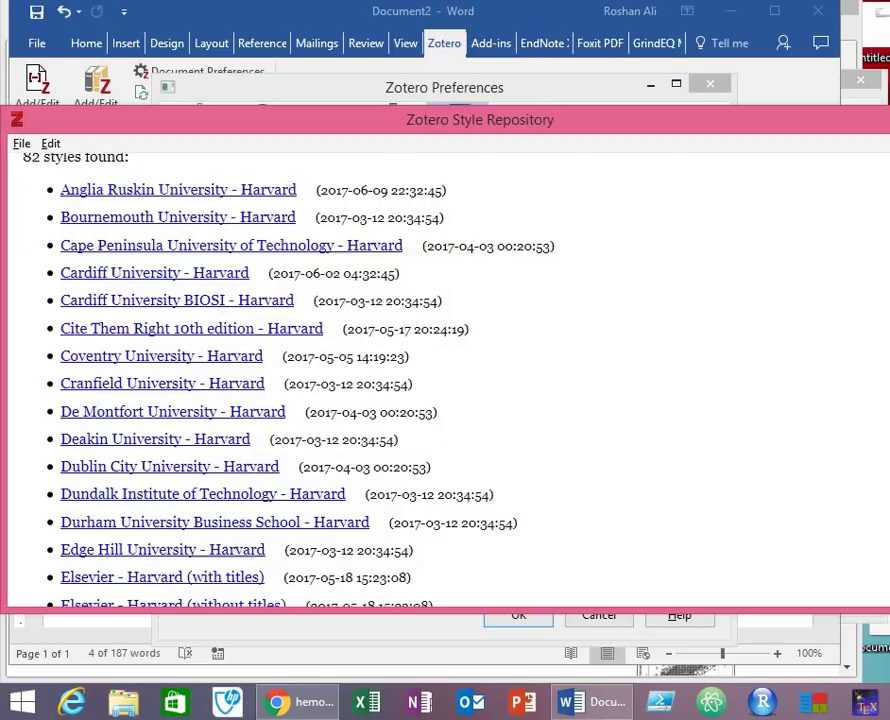
scroll(348, 444, down, 1)
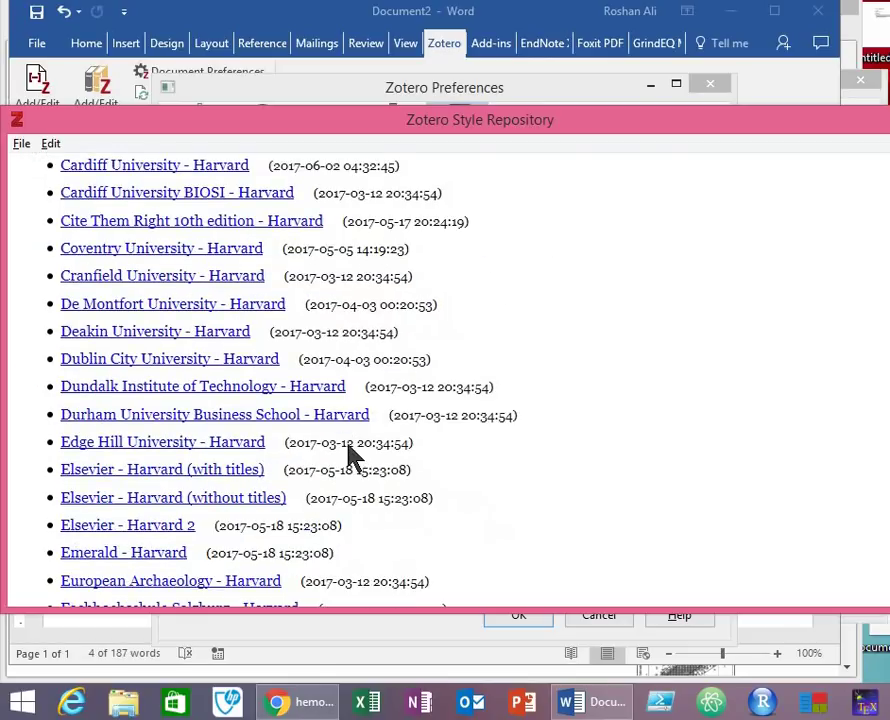
scroll(352, 458, down, 2)
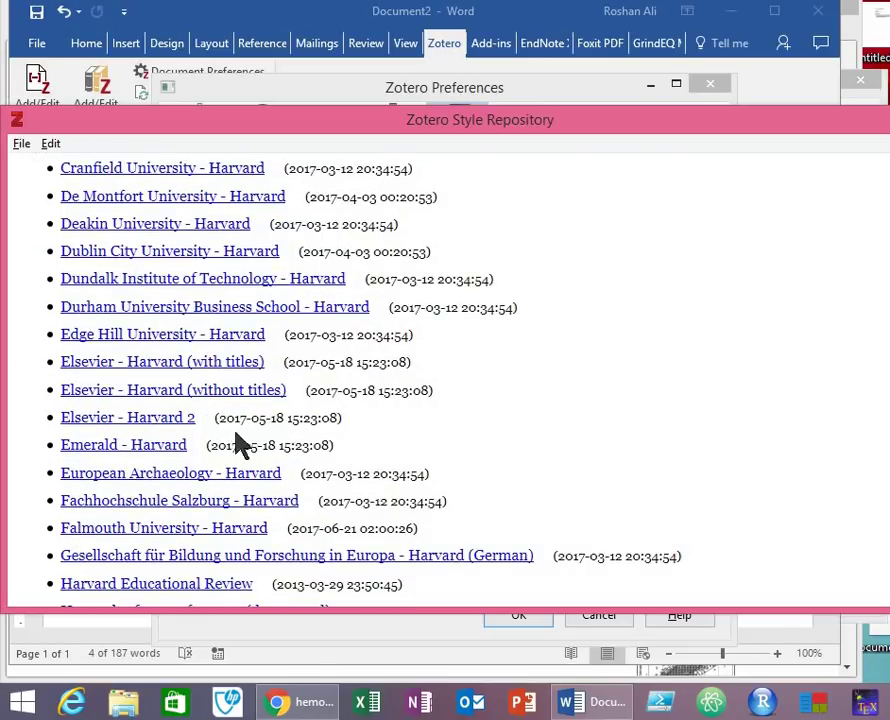
mouse_move(151, 445)
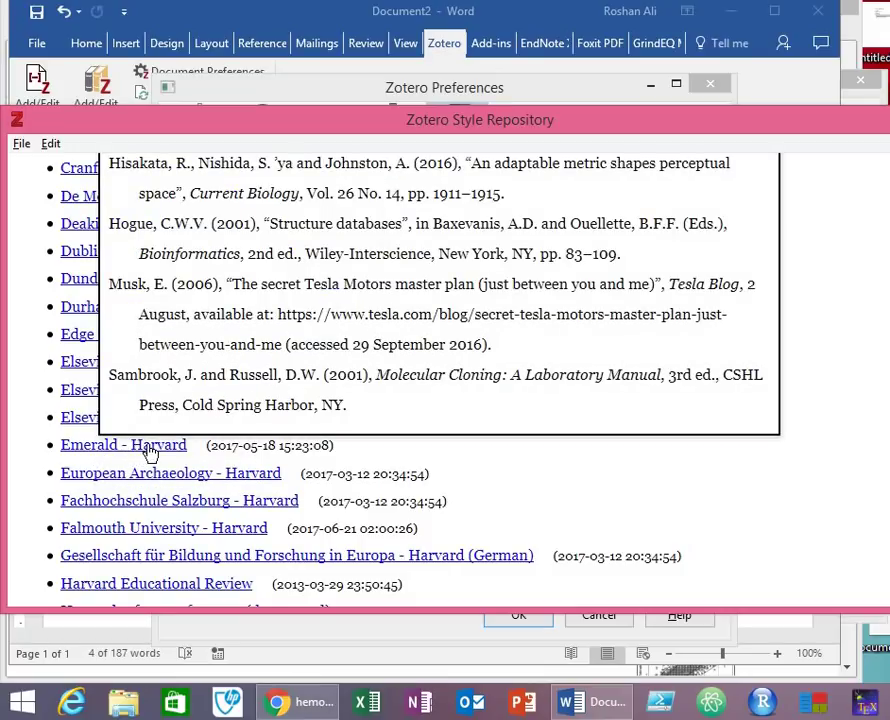
click(151, 447)
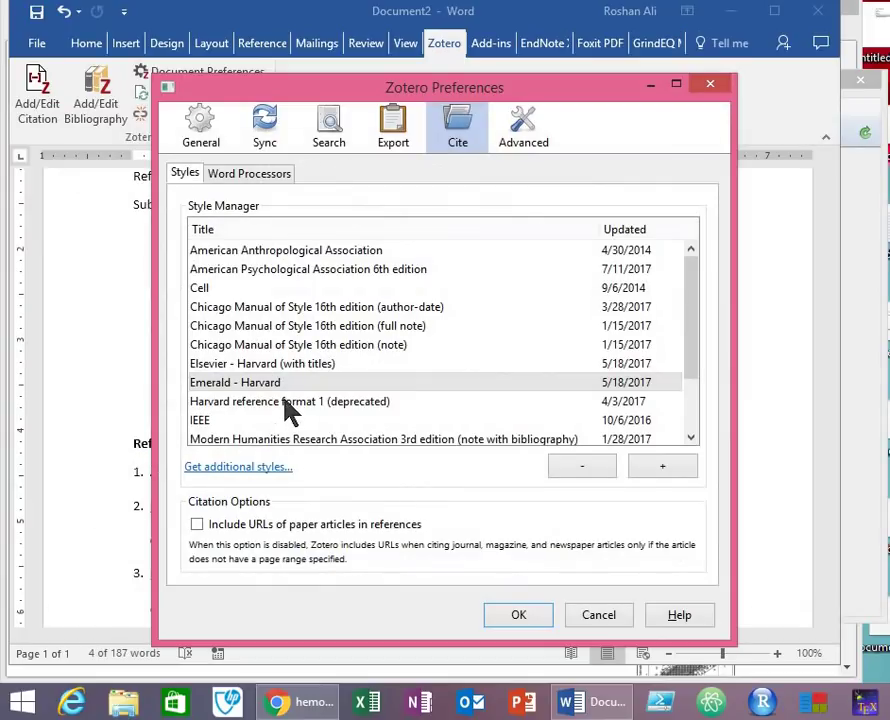
click(230, 384)
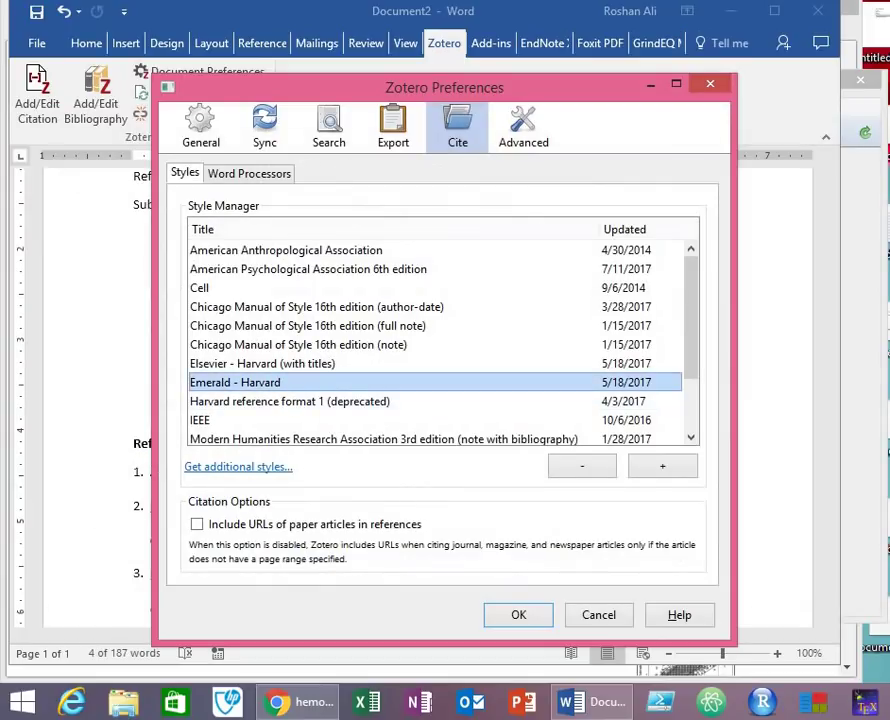
- Apply Emerald - Harvard to the document's citations, review them, and select the 'Zotero add in for word' line
key(Return)
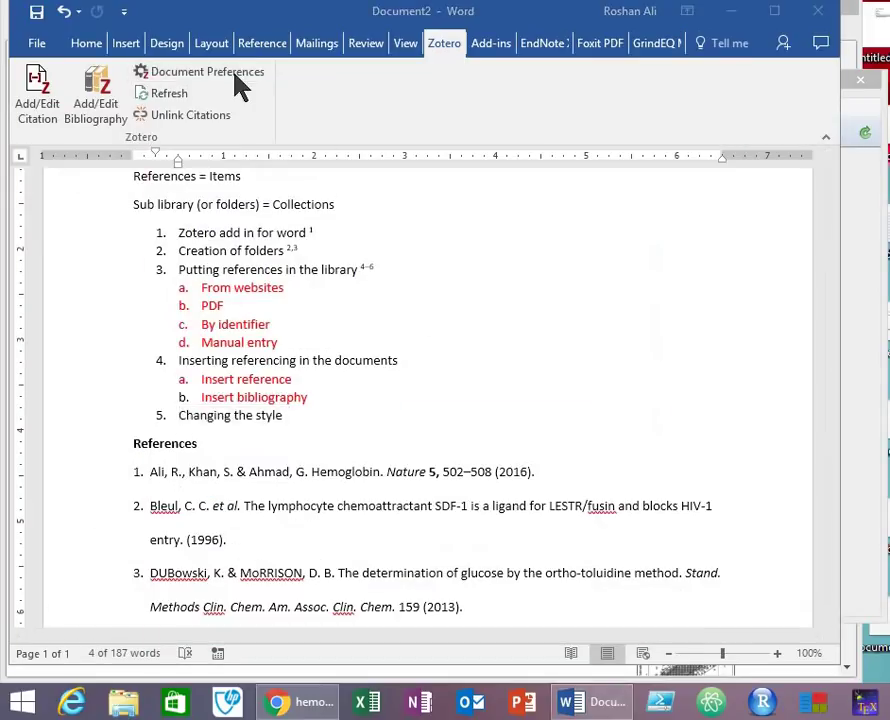
click(234, 80)
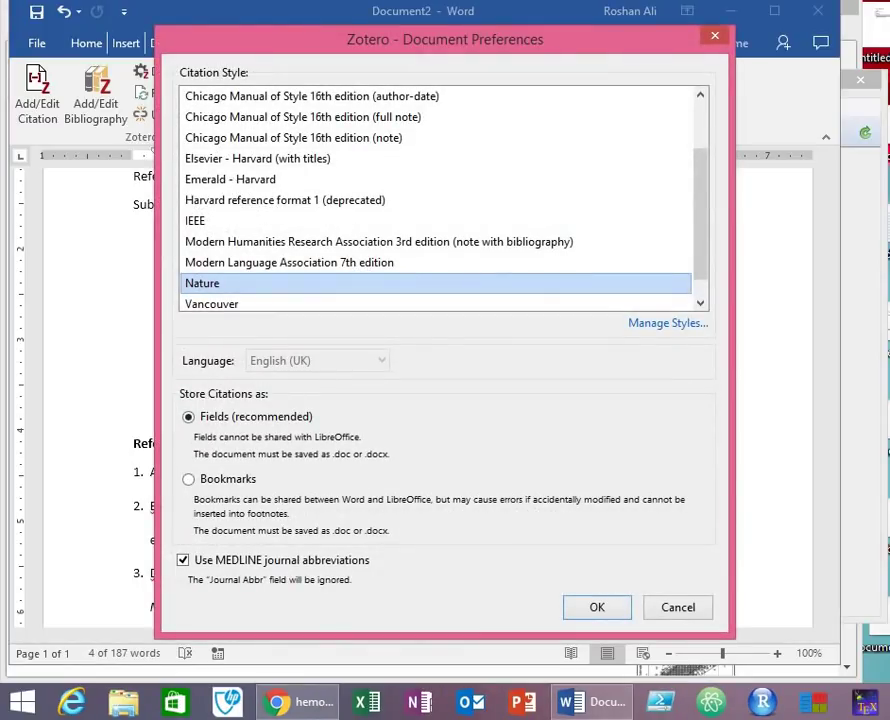
click(262, 180)
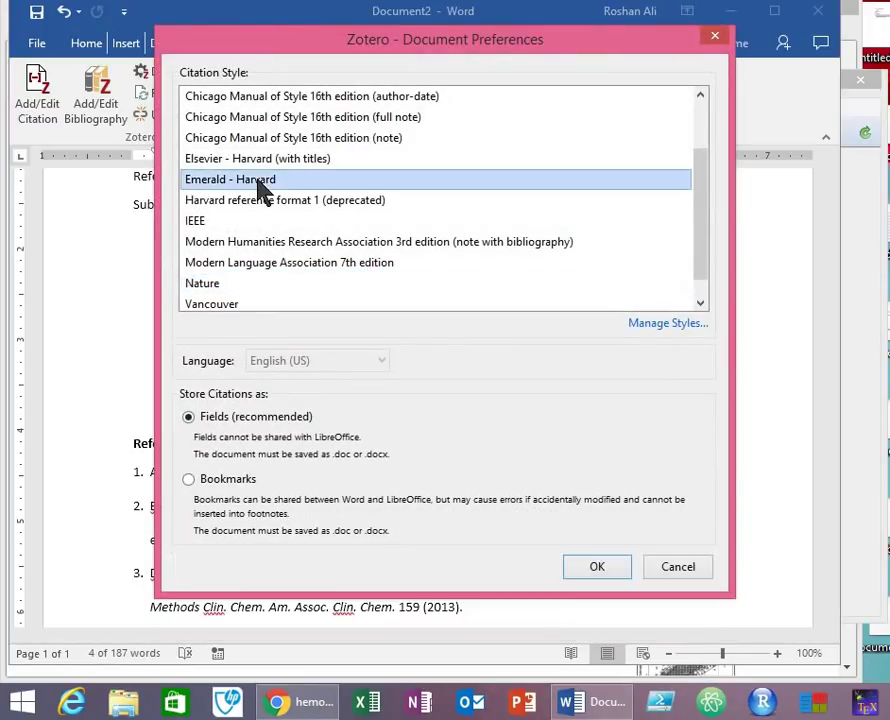
click(606, 566)
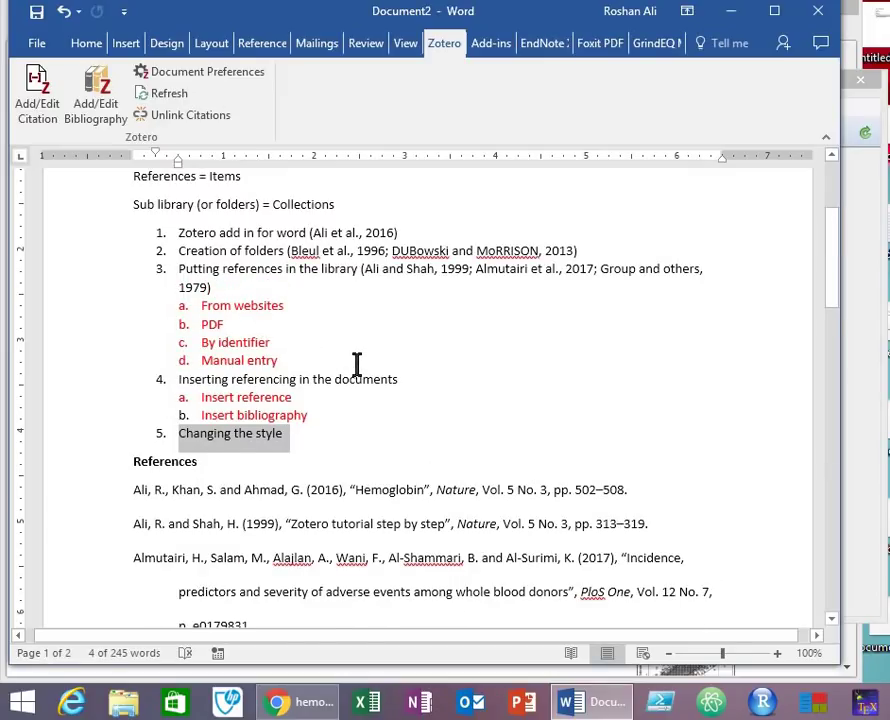
scroll(362, 372, down, 4)
scroll(366, 444, up, 3)
scroll(366, 448, down, 5)
scroll(366, 448, up, 6)
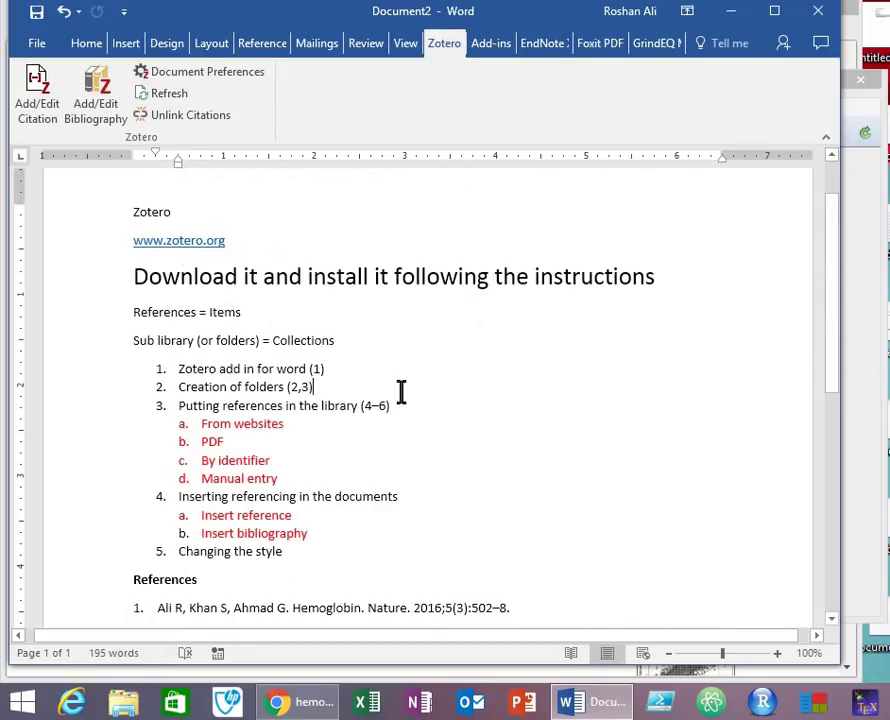
drag(178, 368, 329, 383)
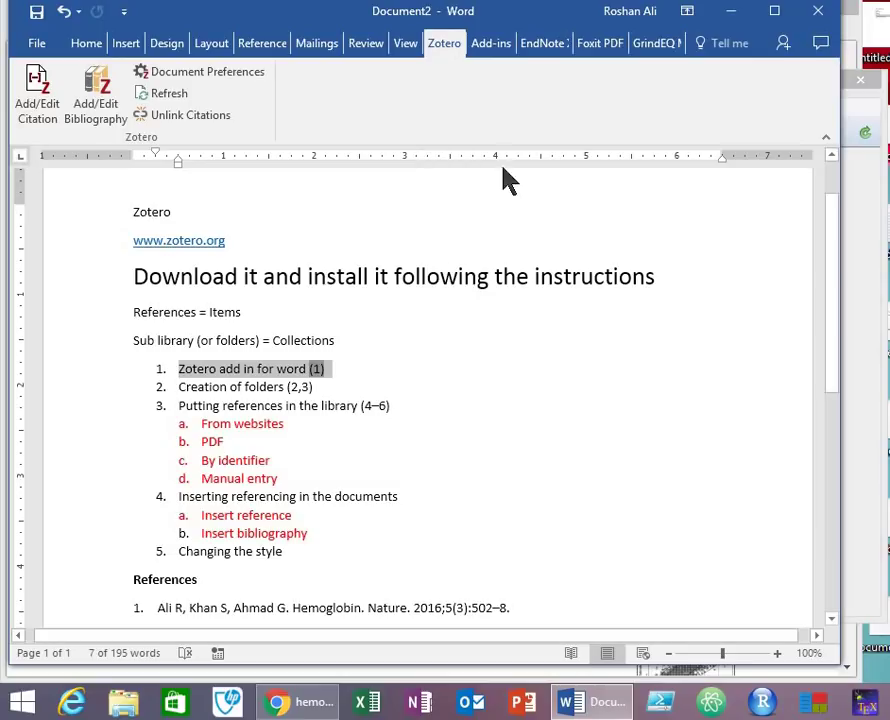
- Reinstall the Microsoft Word add-in from Zotero's Word Processors preferences
key(alt+Tab)
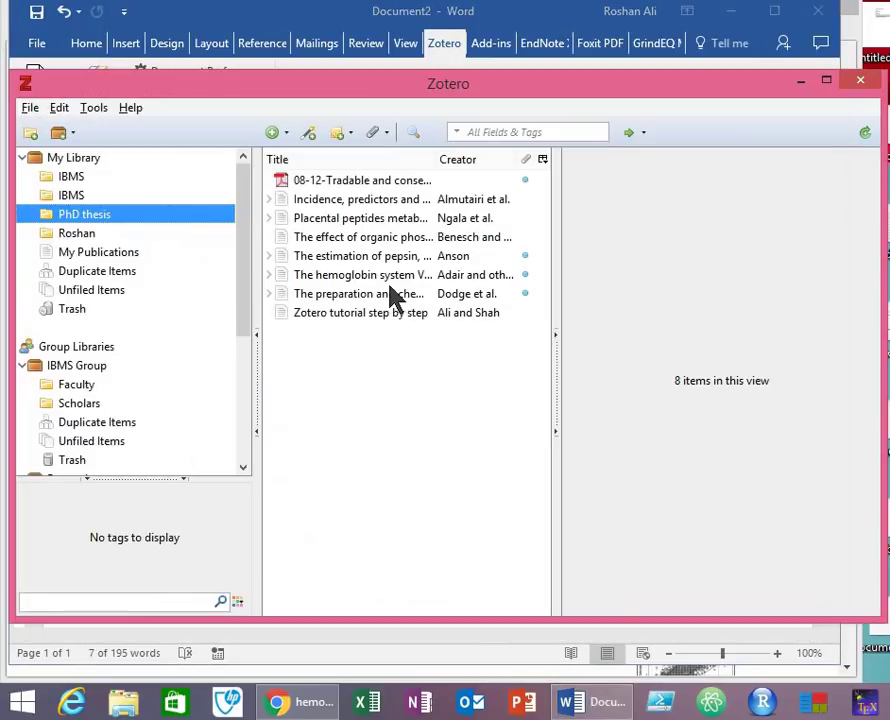
click(60, 108)
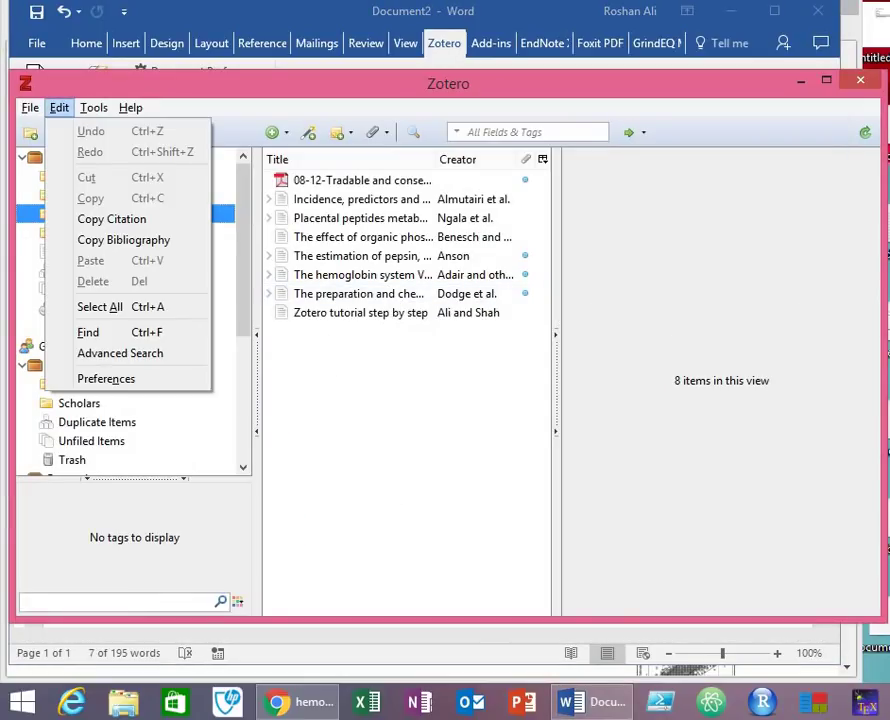
click(130, 378)
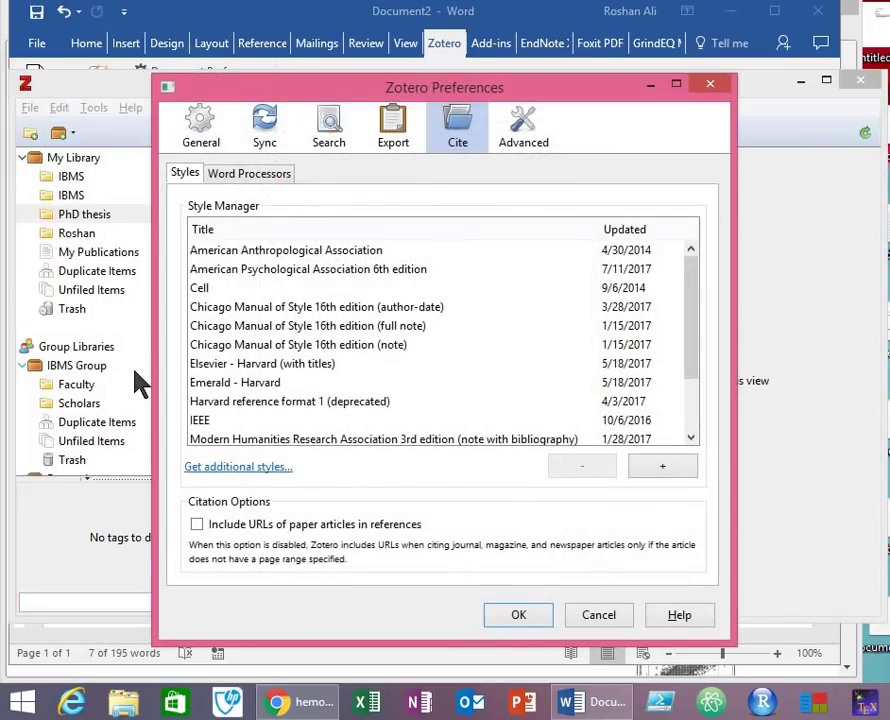
click(258, 172)
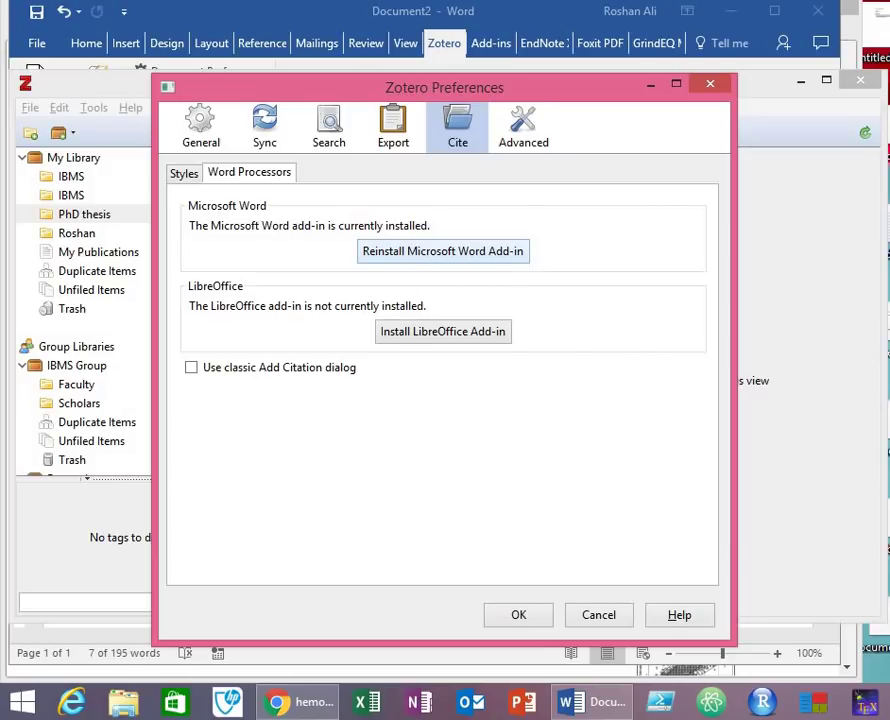
click(397, 259)
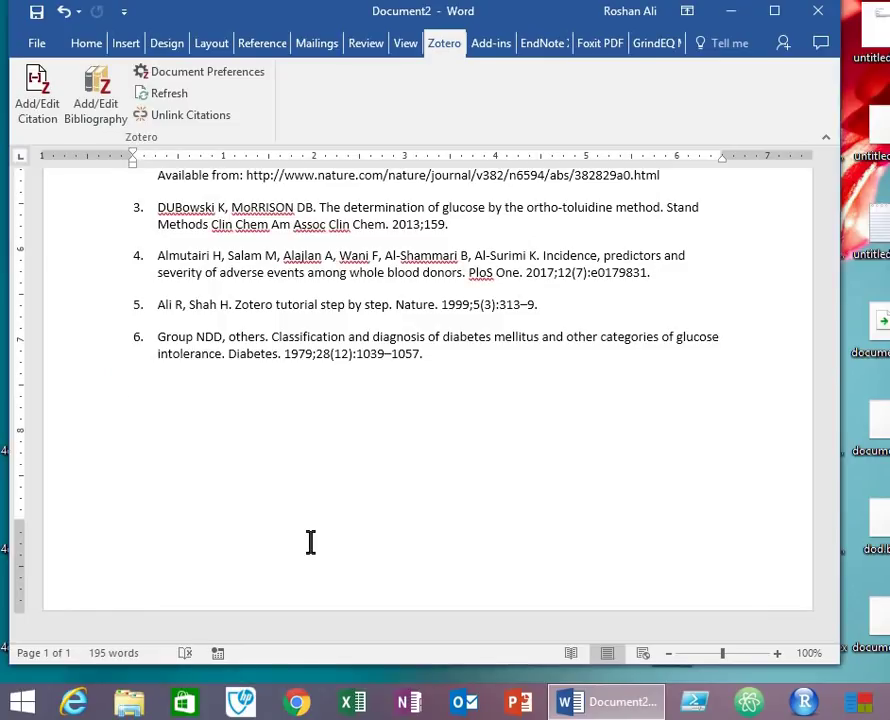
- Add the line 'Latex and Bibtex.' below the references, formatted bold and red
text(Latex and)
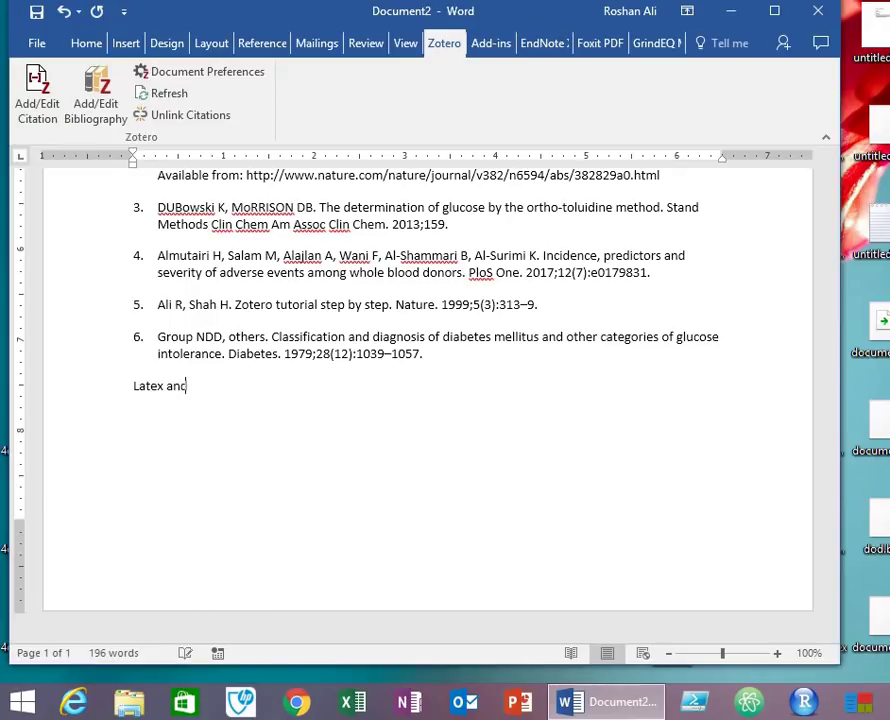
text( Bibtex.)
key(shift+Home)
key(ctrl+b)
click(86, 43)
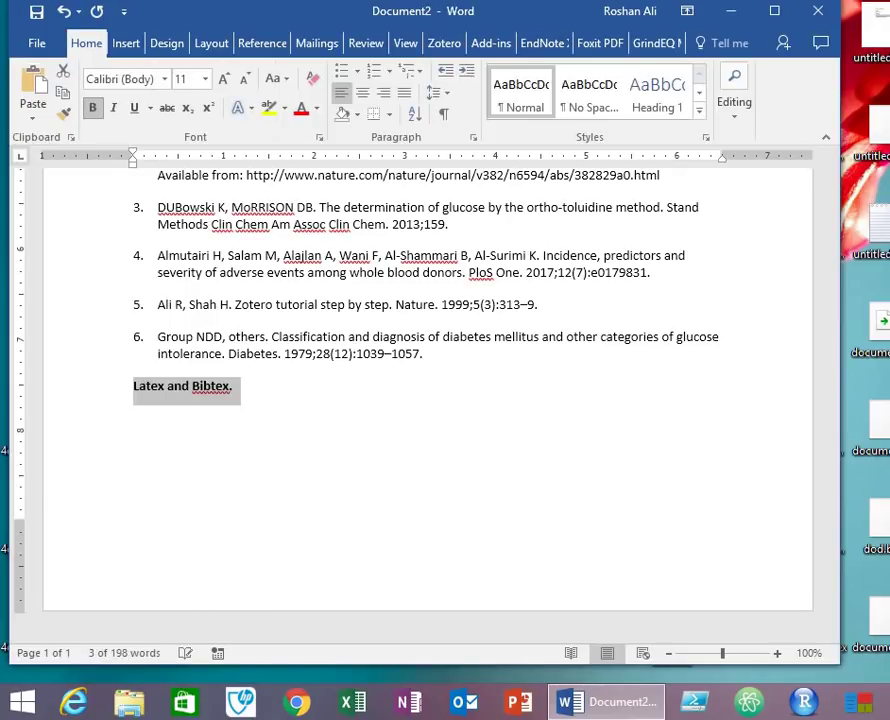
click(301, 108)
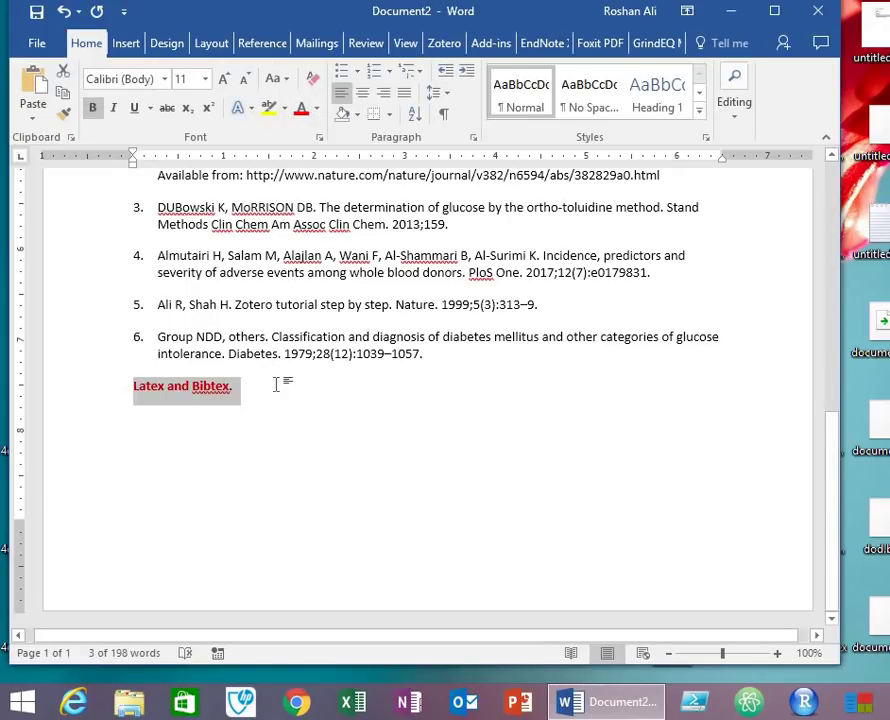
click(378, 469)
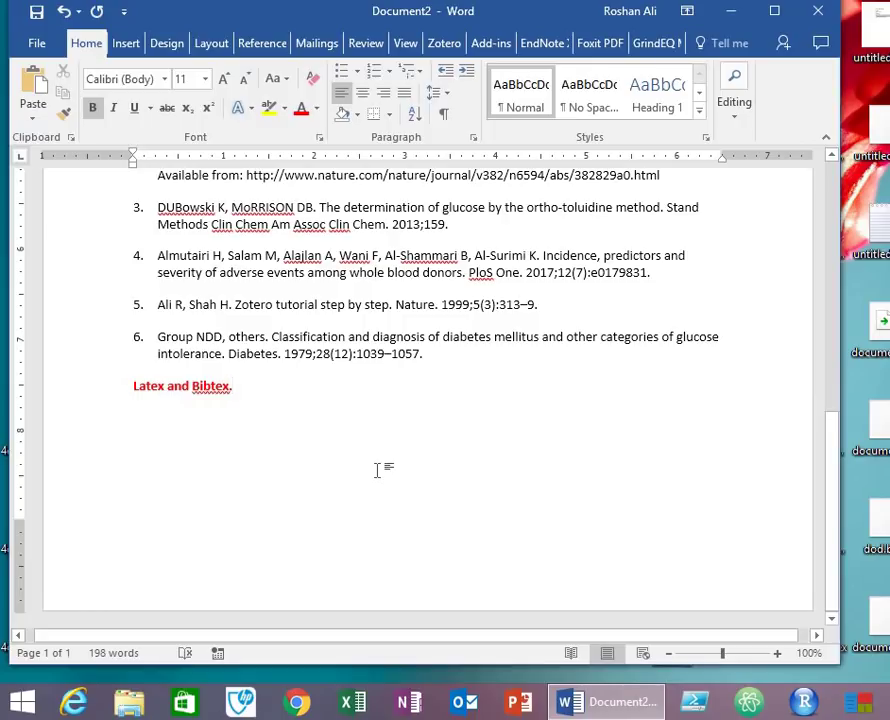